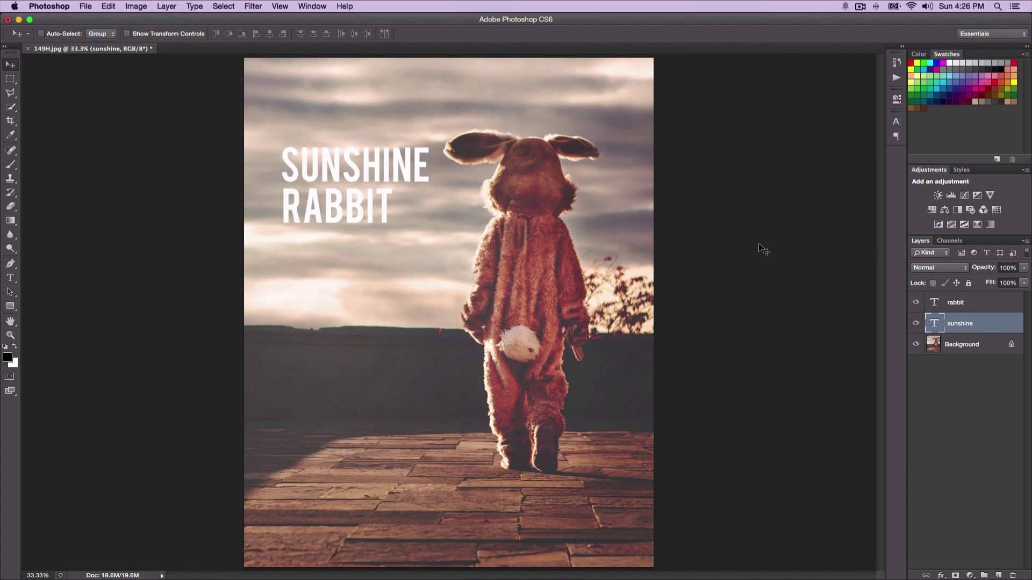
Rasterize the sunshine type layer into pixels
left_click(86, 6)
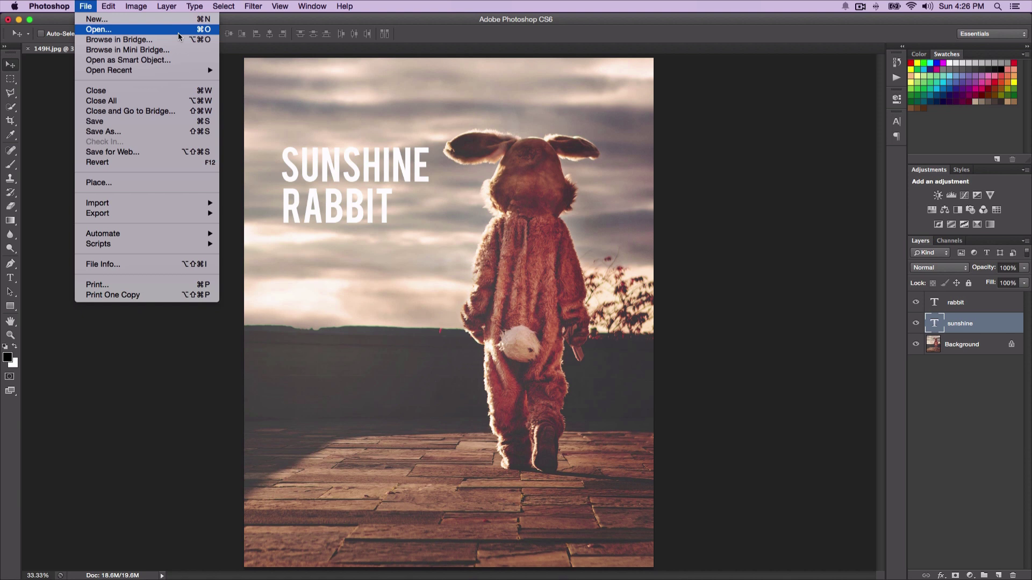
left_click(493, 214)
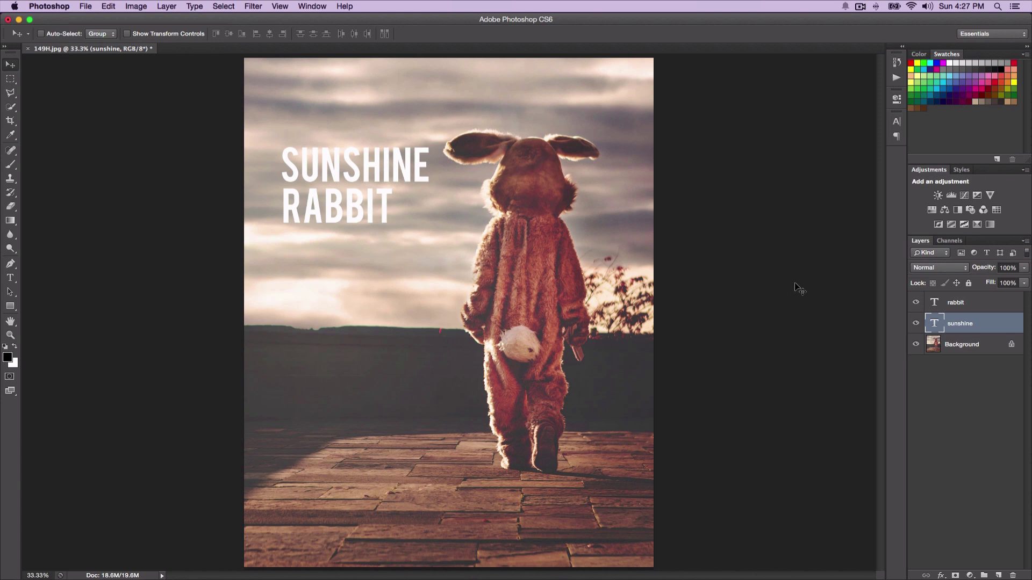
right_click(987, 327)
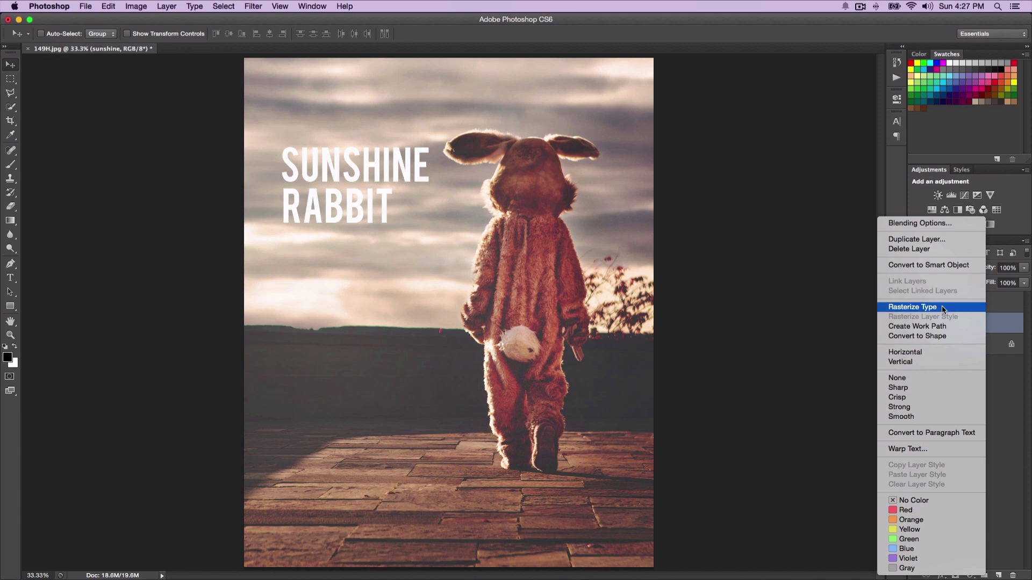
left_click(908, 310)
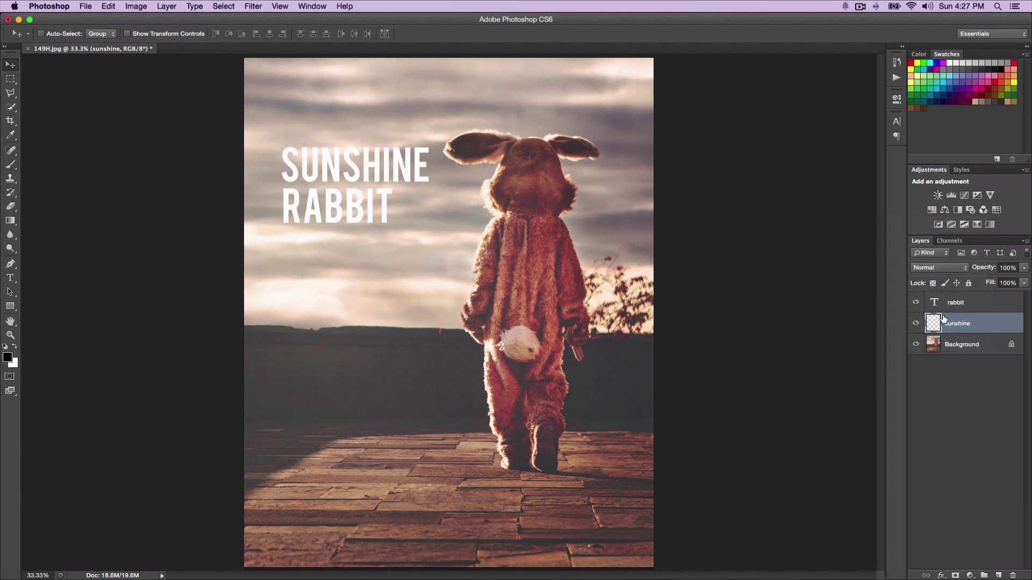
Load SUNSHINE as a selection and clear it, then load the RABBIT lettering as a selection
right_click(991, 305)
left_click(993, 304)
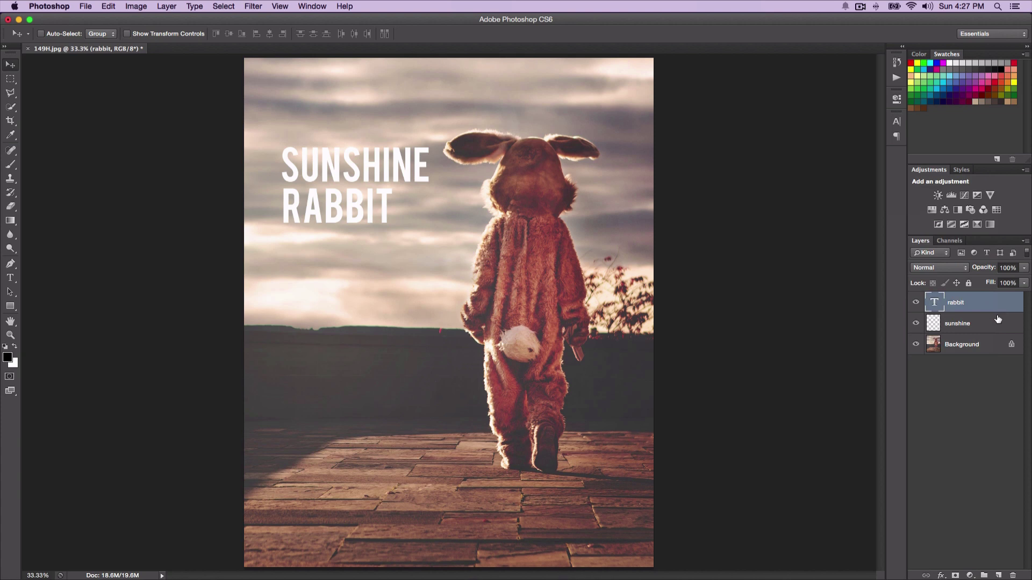
left_click(935, 324)
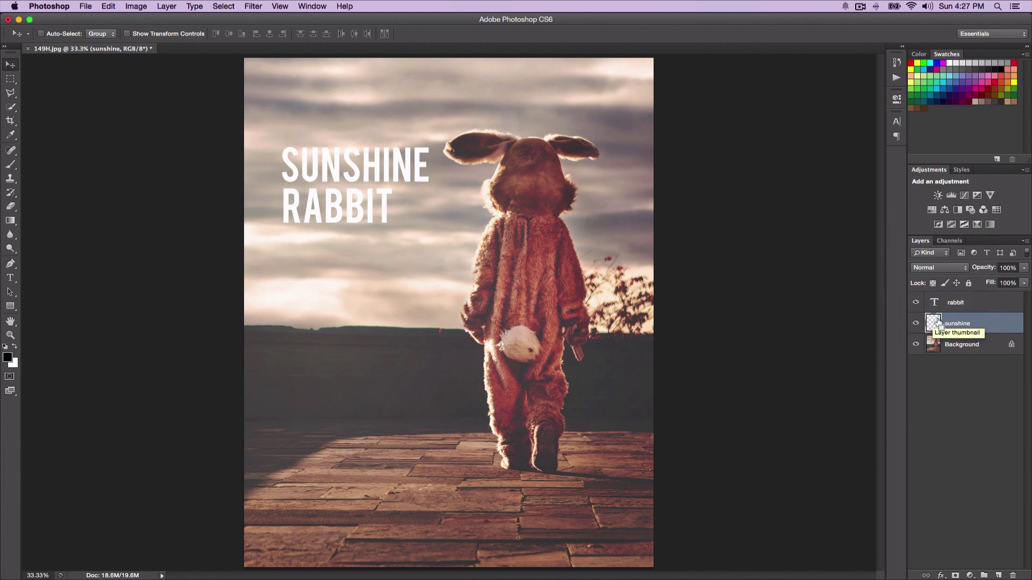
left_click(936, 324, "super")
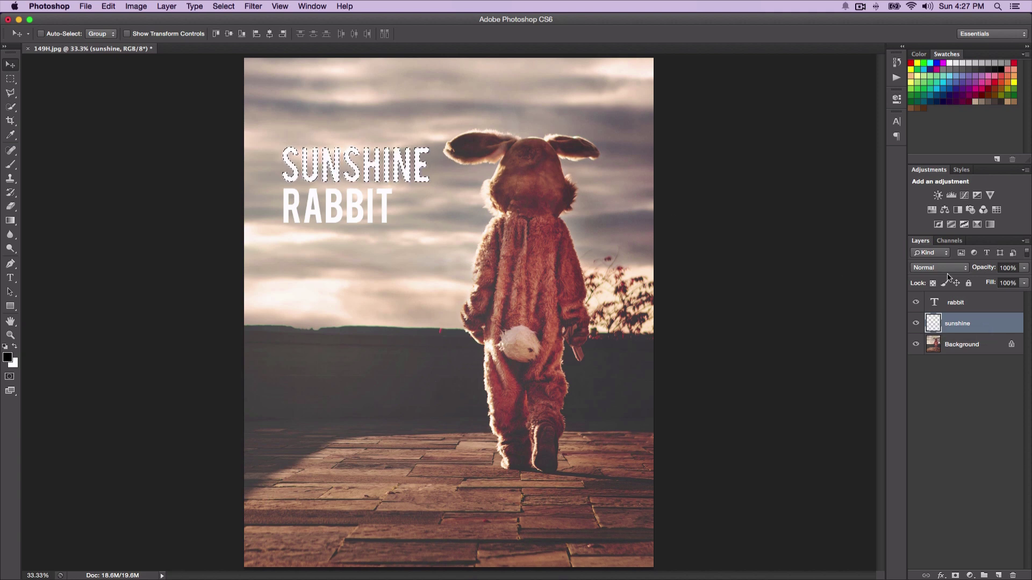
key("super+d")
left_click(968, 308)
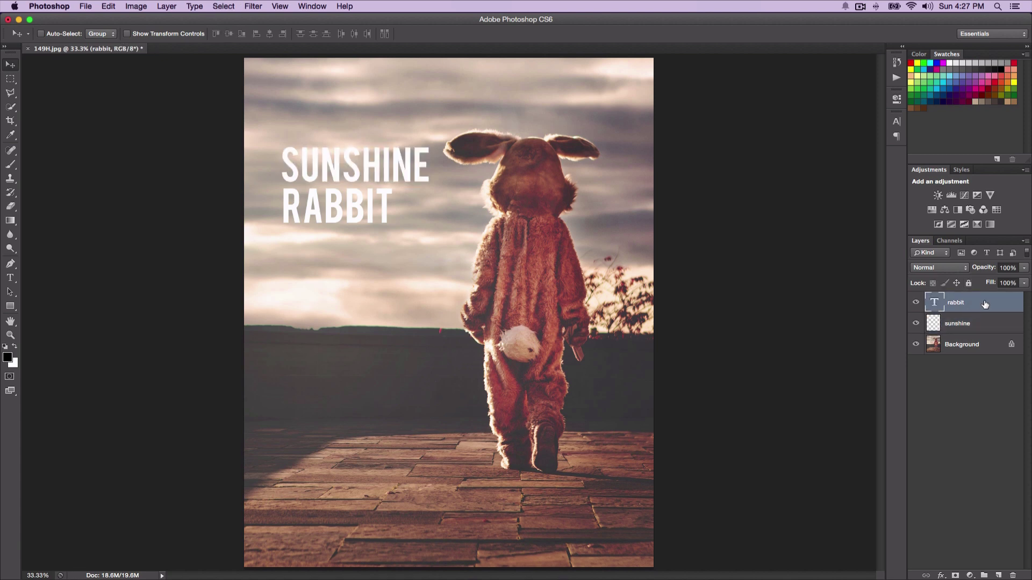
left_click(935, 305, "super")
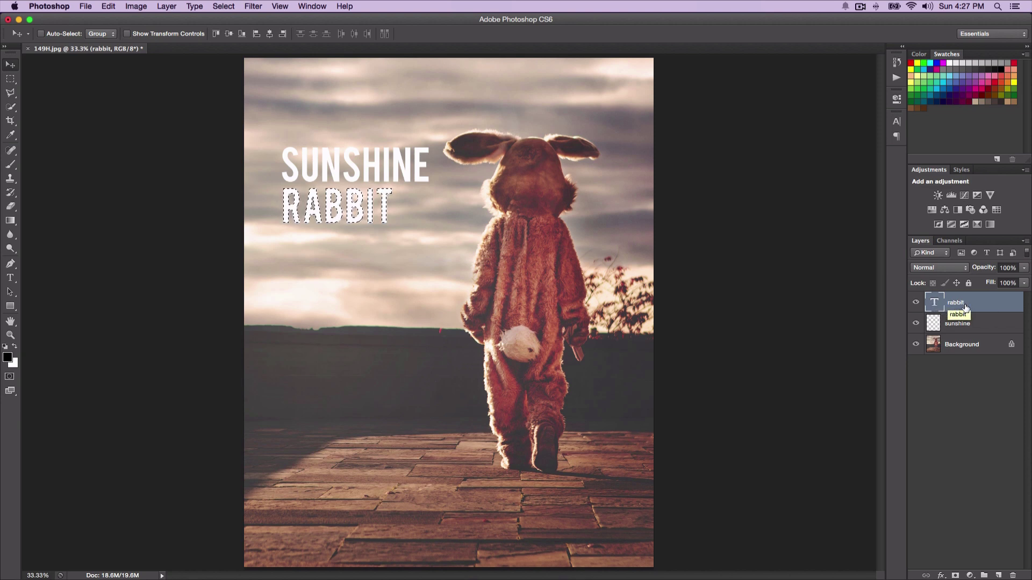
Try a gradient on the unrasterized RABBIT text, dismiss the rasterize error, and deselect
key("g")
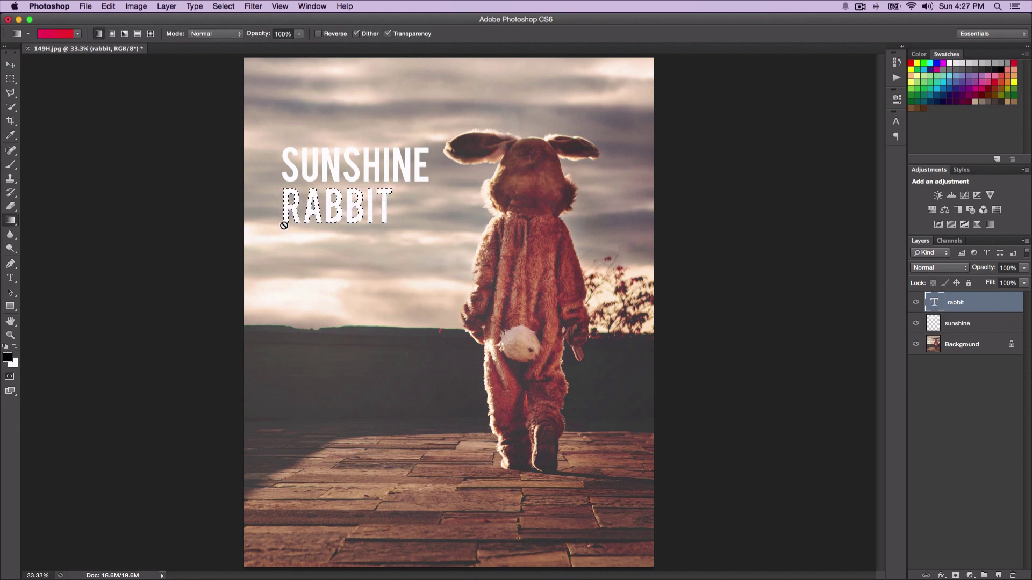
left_click(335, 210)
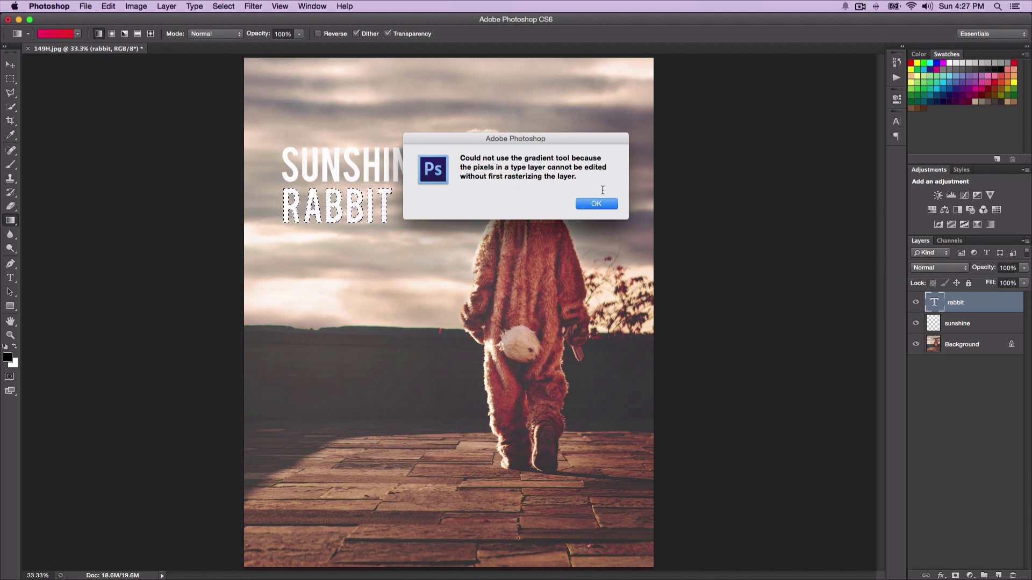
left_click(593, 204)
key("super+d")
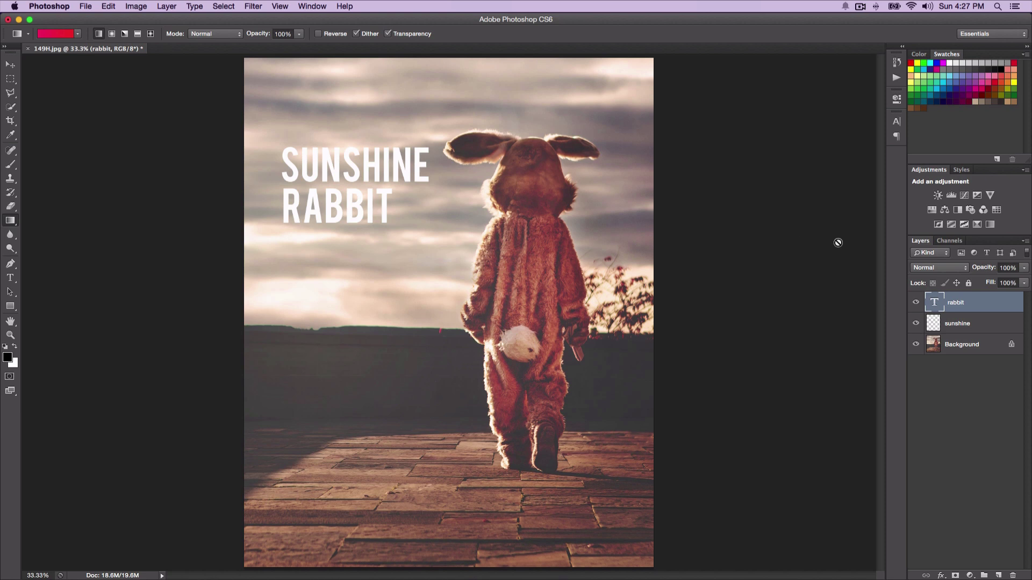
left_click(993, 325)
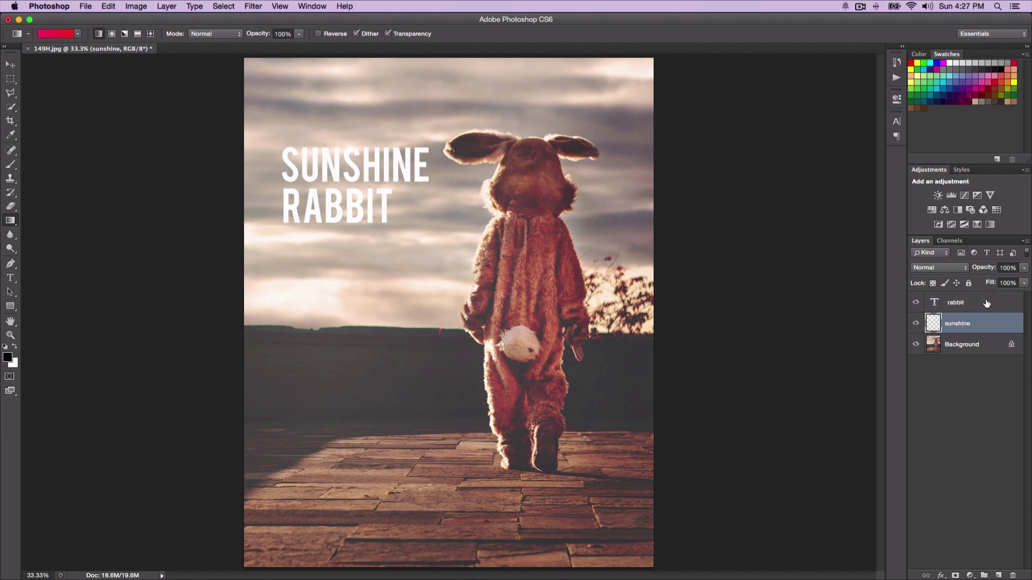
left_click(987, 304)
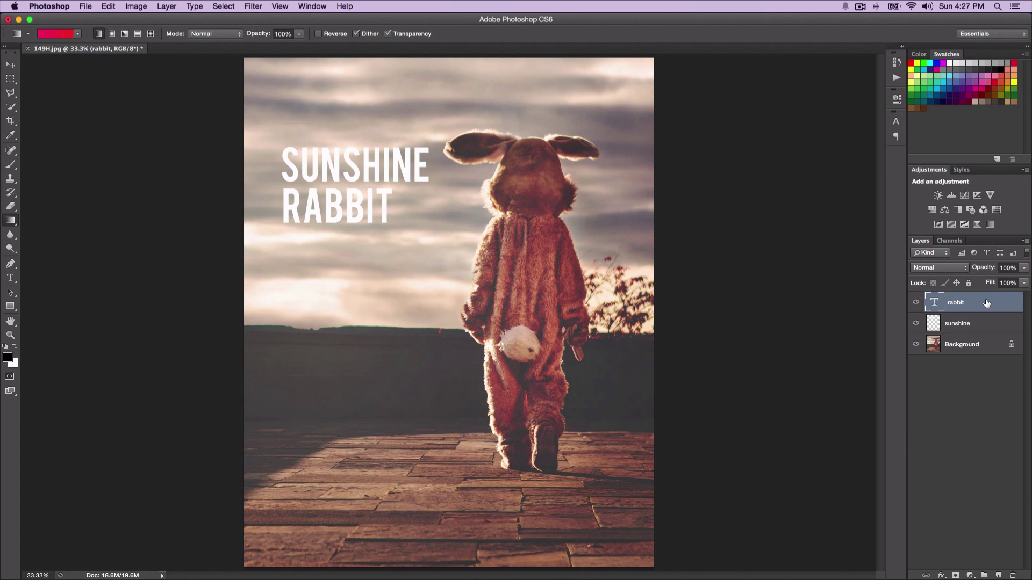
Rasterize the rabbit type layer and make sunshine the active layer
right_click(986, 304)
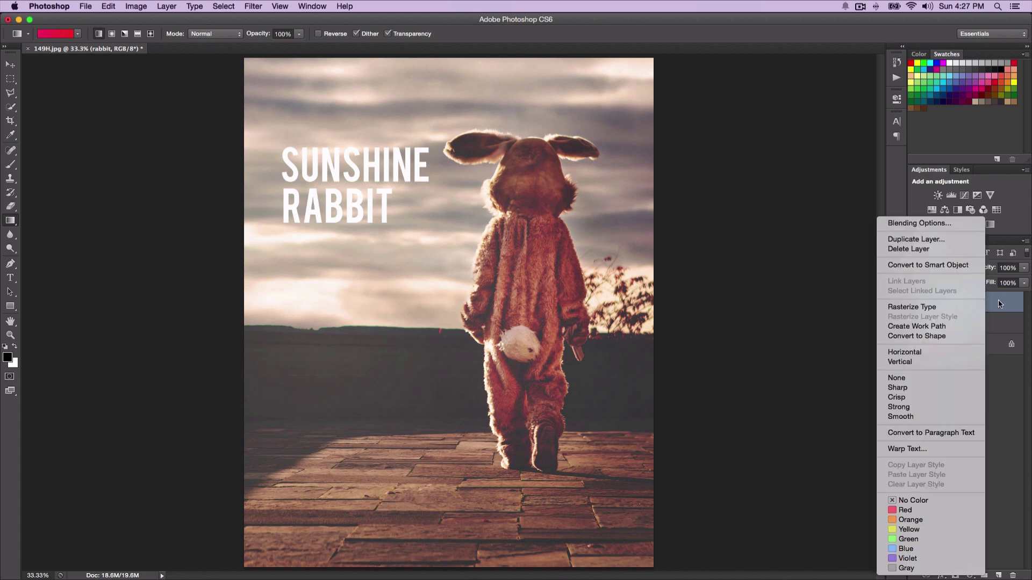
left_click(924, 307)
left_click(994, 324)
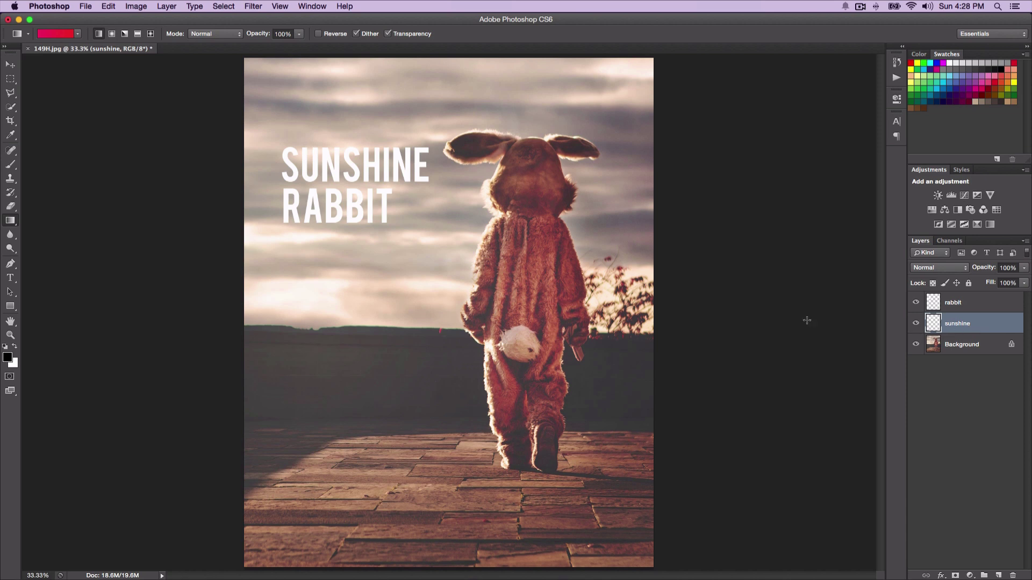
key("t")
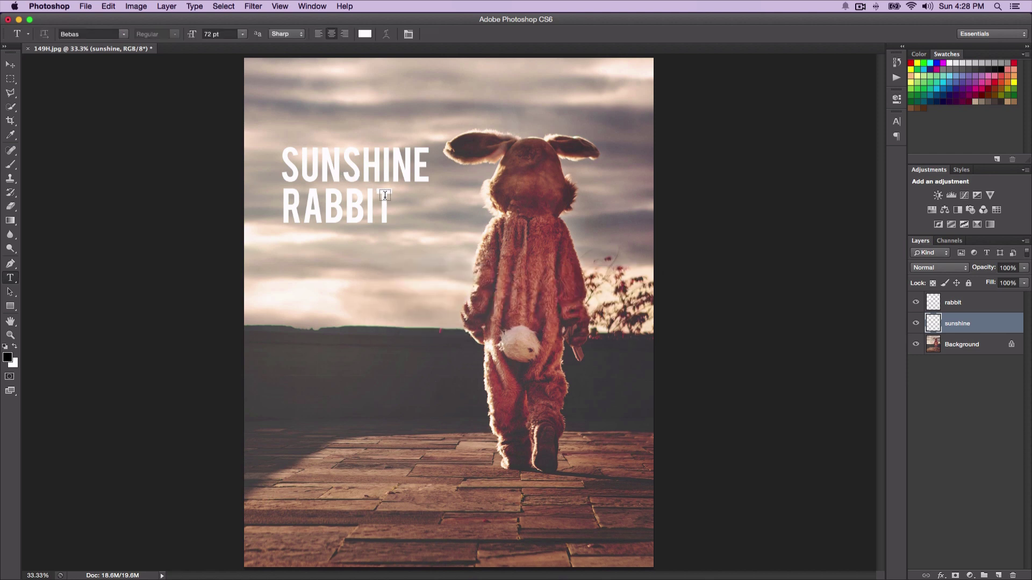
key("g")
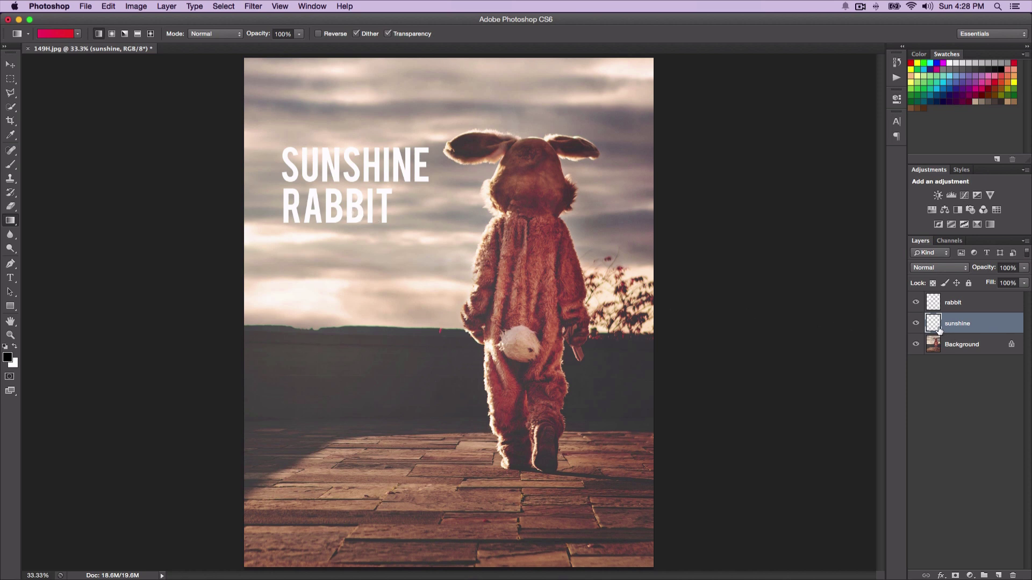
key("v")
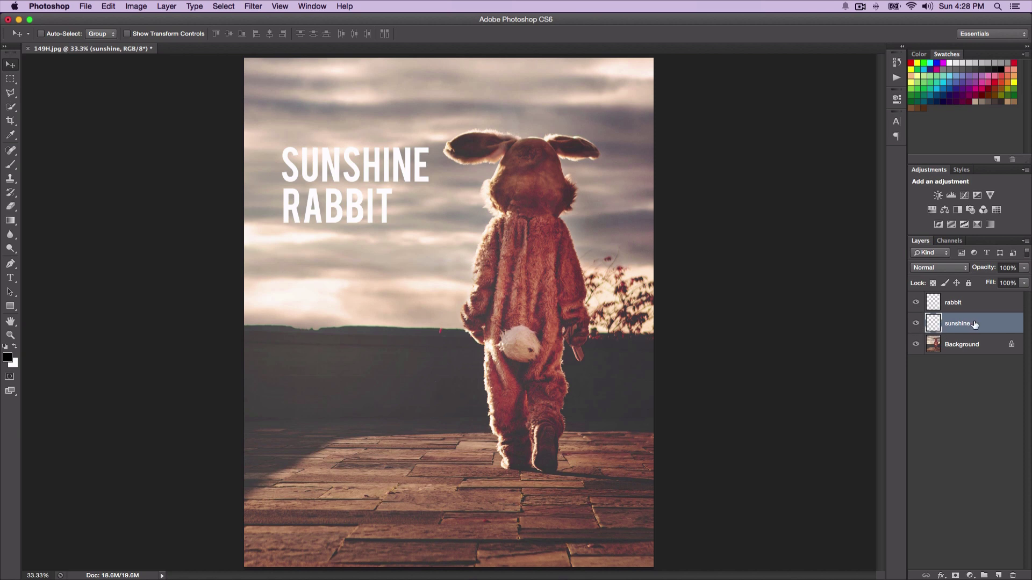
Load the SUNSHINE letters as a selection and pick the Gradient Tool from the fill flyout
left_click(995, 323, "super")
left_click(992, 323)
left_click(934, 323, "super")
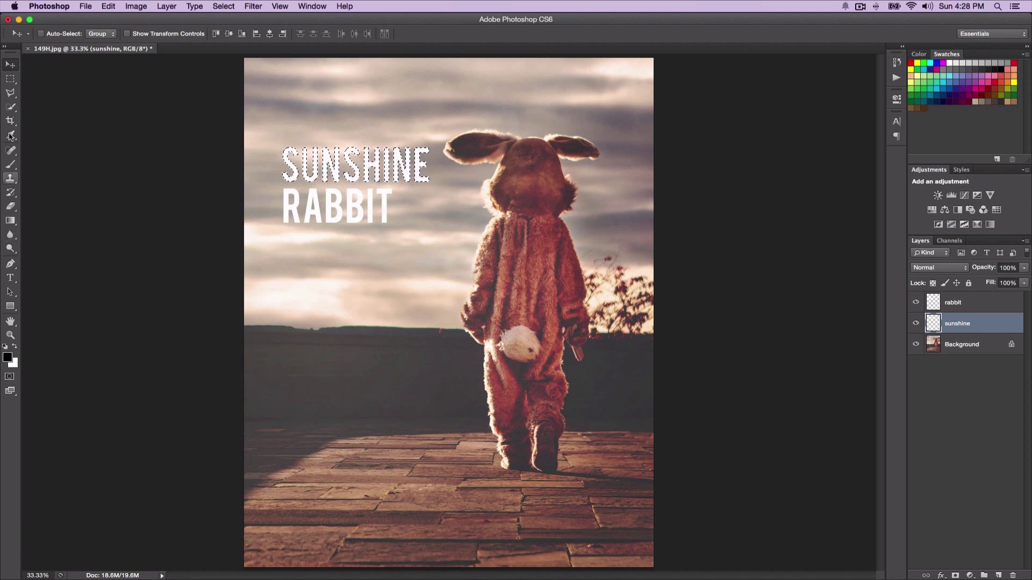
left_click(10, 222)
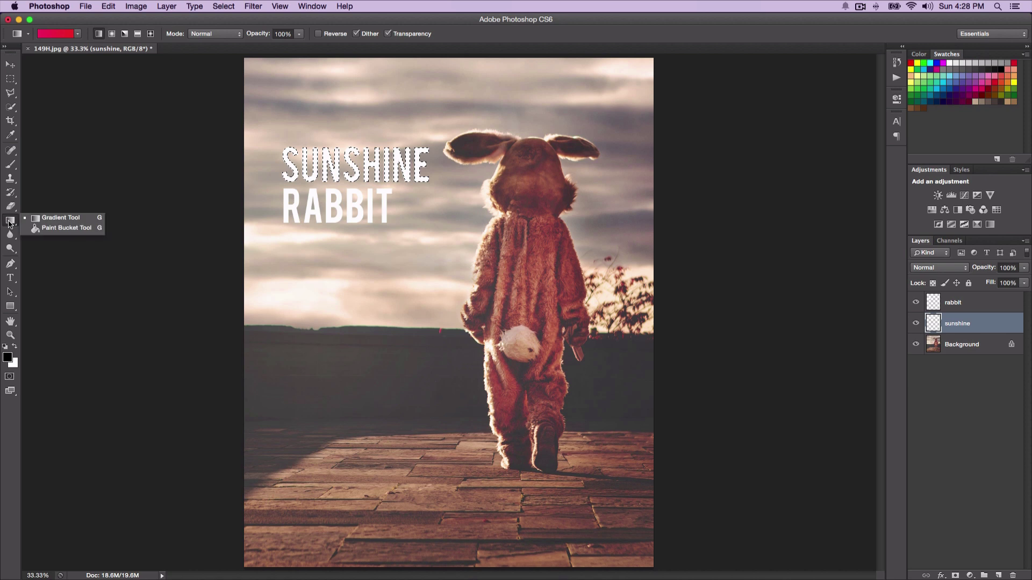
key("shift+g")
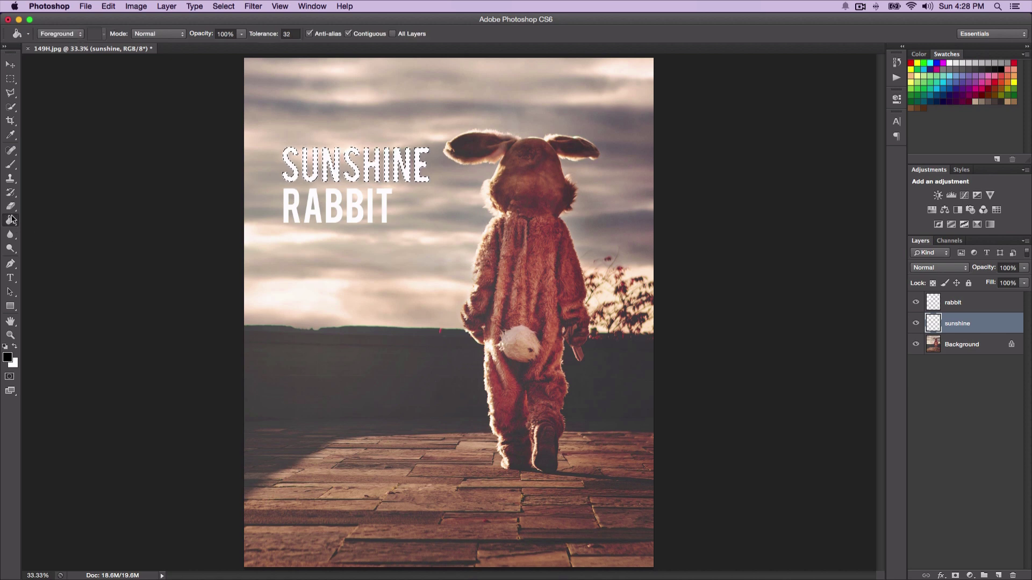
left_click(10, 220)
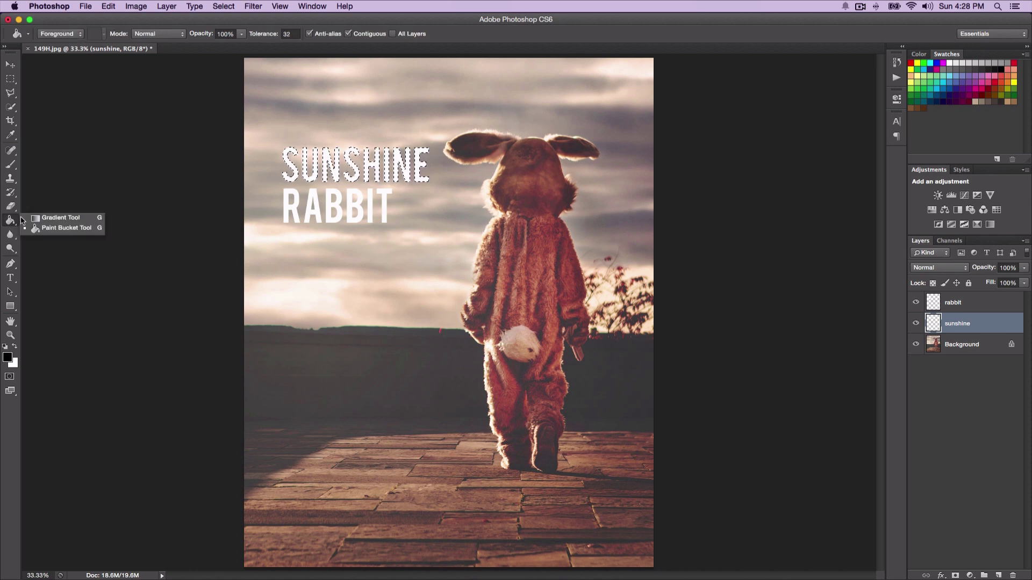
left_click(54, 218)
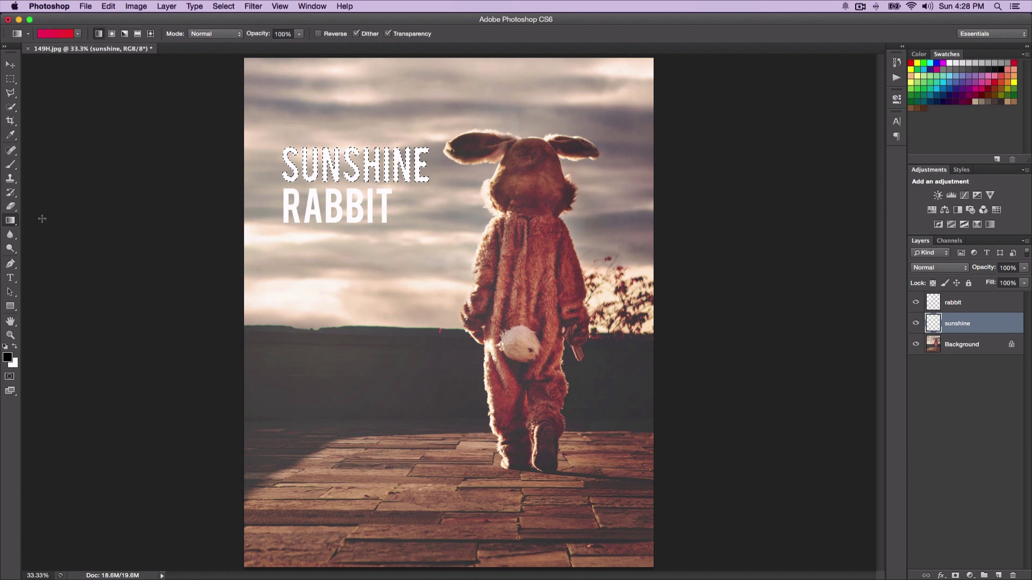
In the Gradient Editor, set the left colour stop to pink #ff4066
left_click(51, 35)
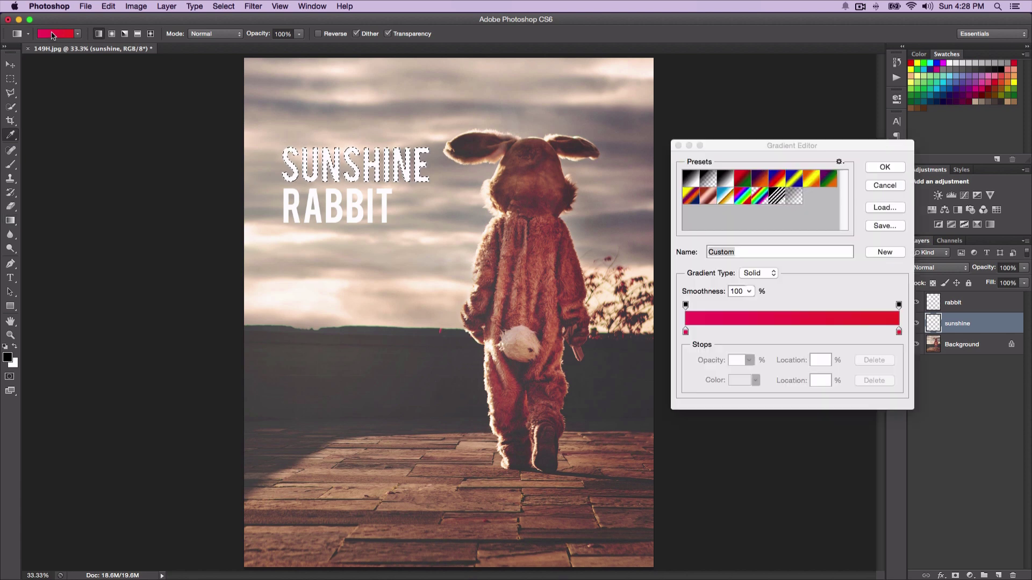
left_click_drag(772, 136, 771, 102)
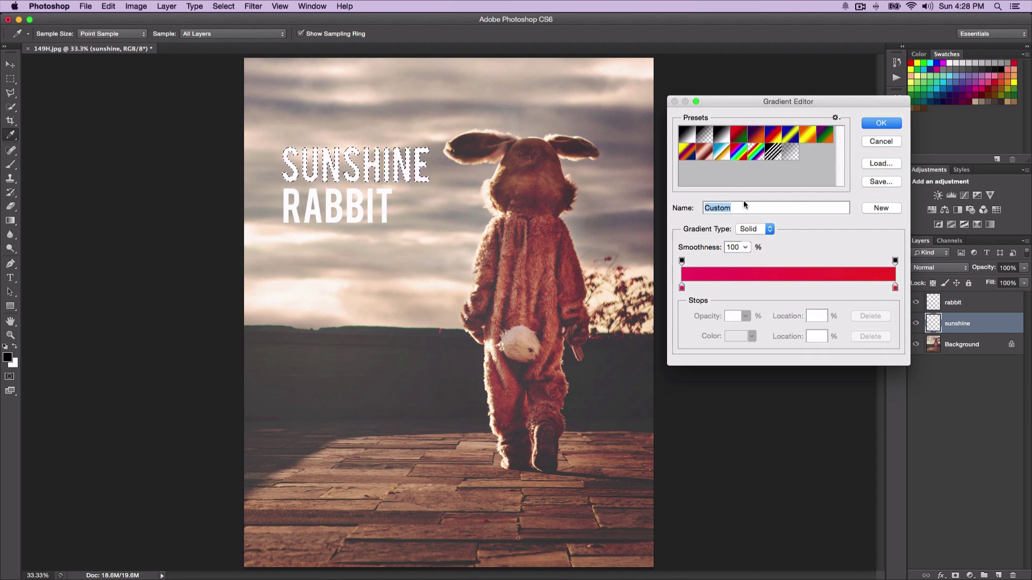
left_click(682, 288)
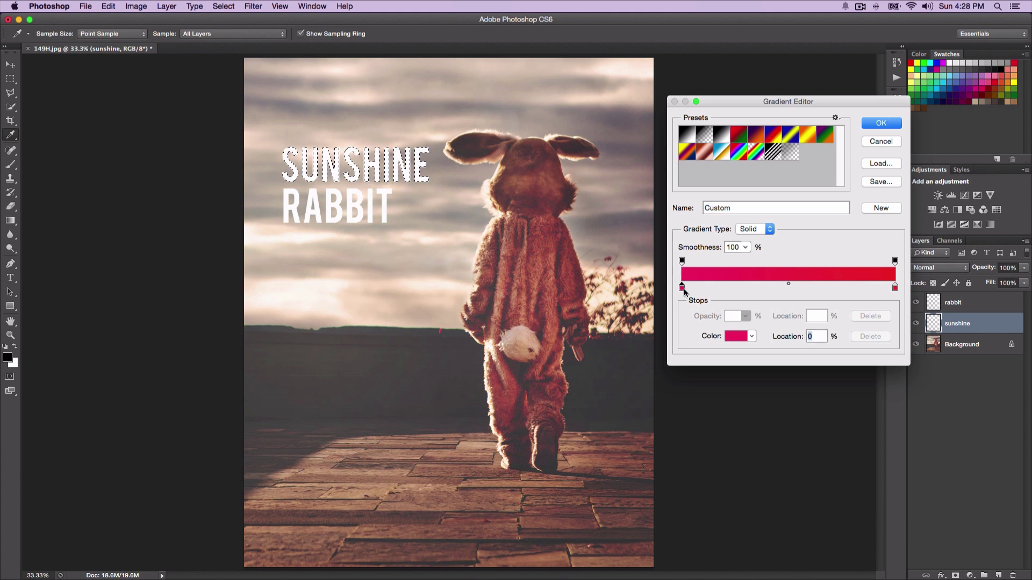
left_click(738, 339)
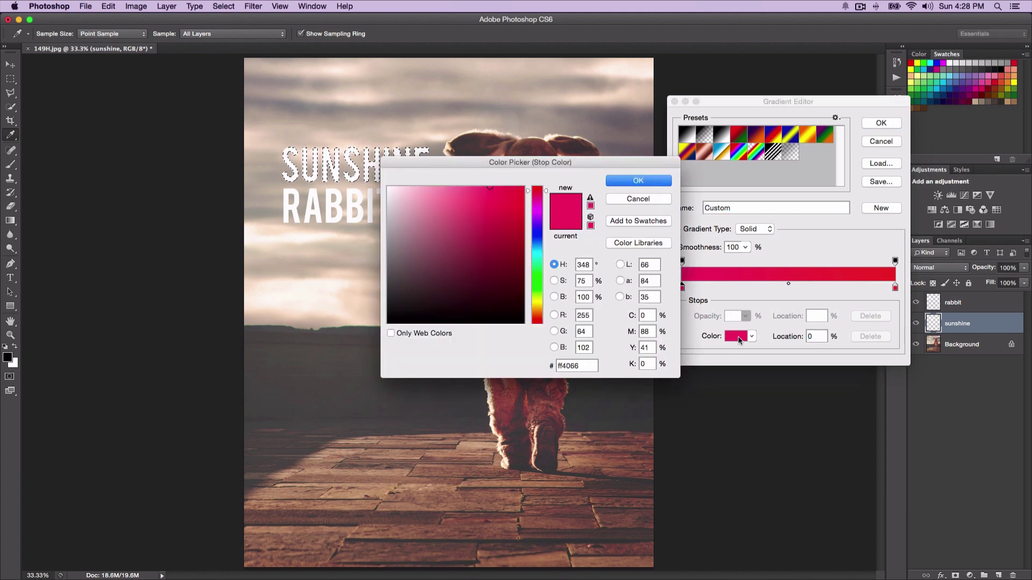
left_click(637, 199)
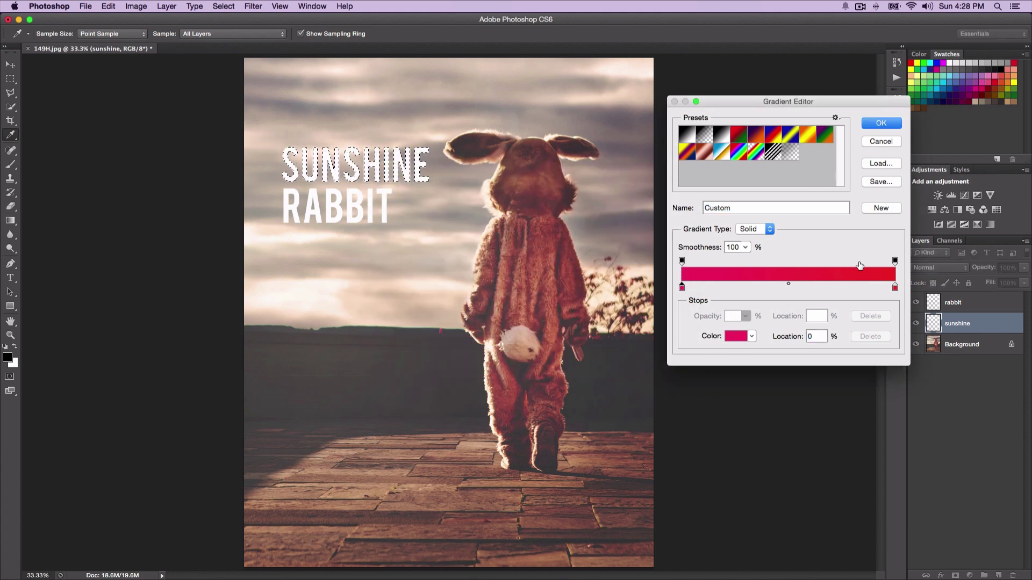
left_click(895, 288)
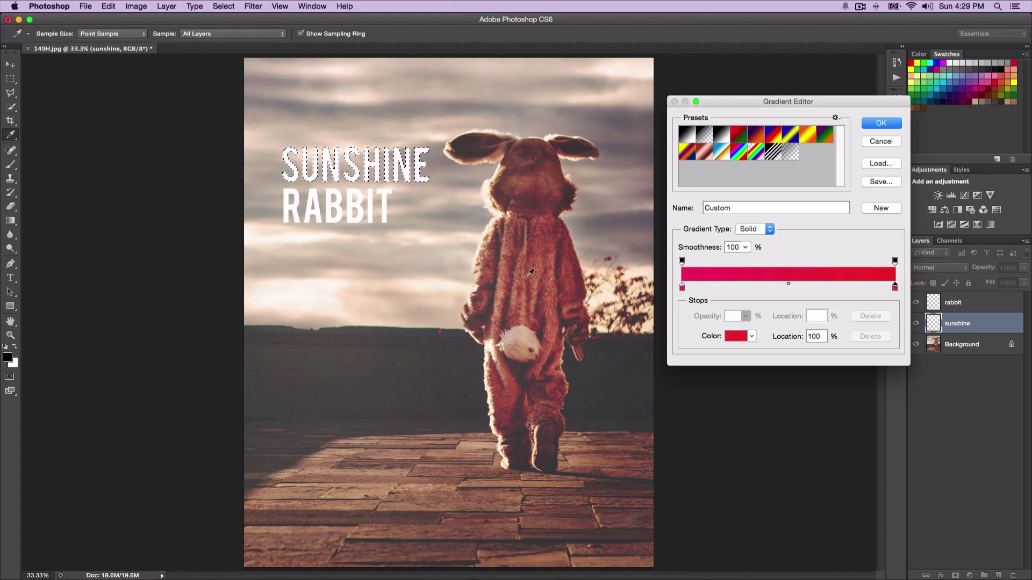
left_click(681, 288)
left_click(738, 341)
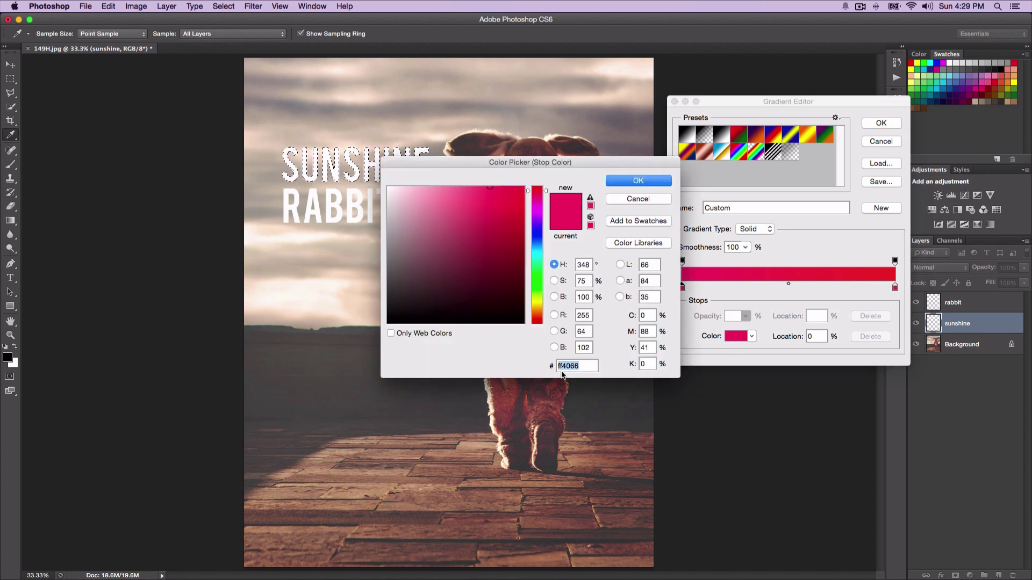
left_click_drag(509, 166, 485, 154)
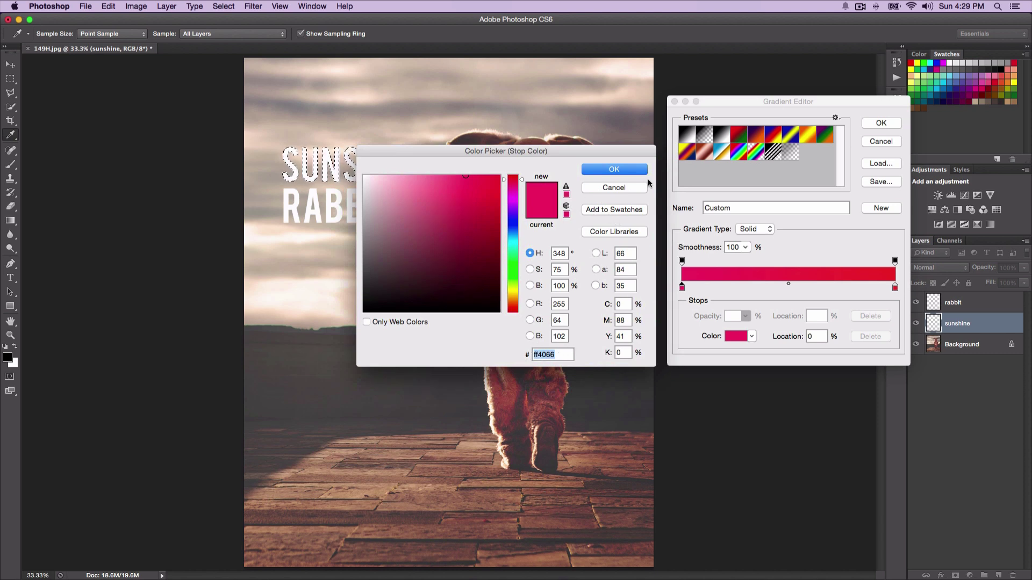
left_click(610, 171)
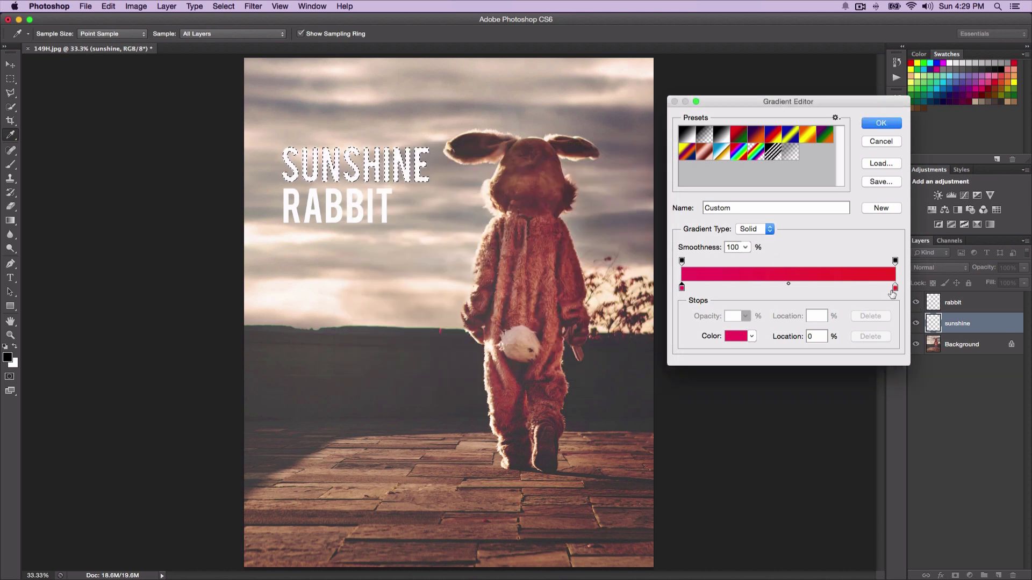
Set the gradient's right colour stop to red #ff412b
left_click(895, 287)
left_click(736, 336)
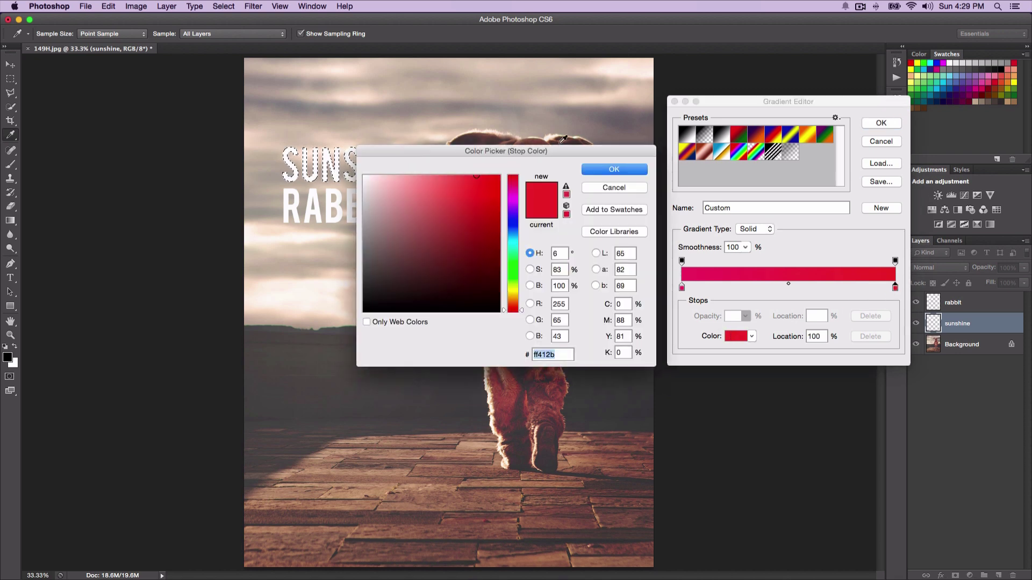
left_click_drag(560, 151, 587, 130)
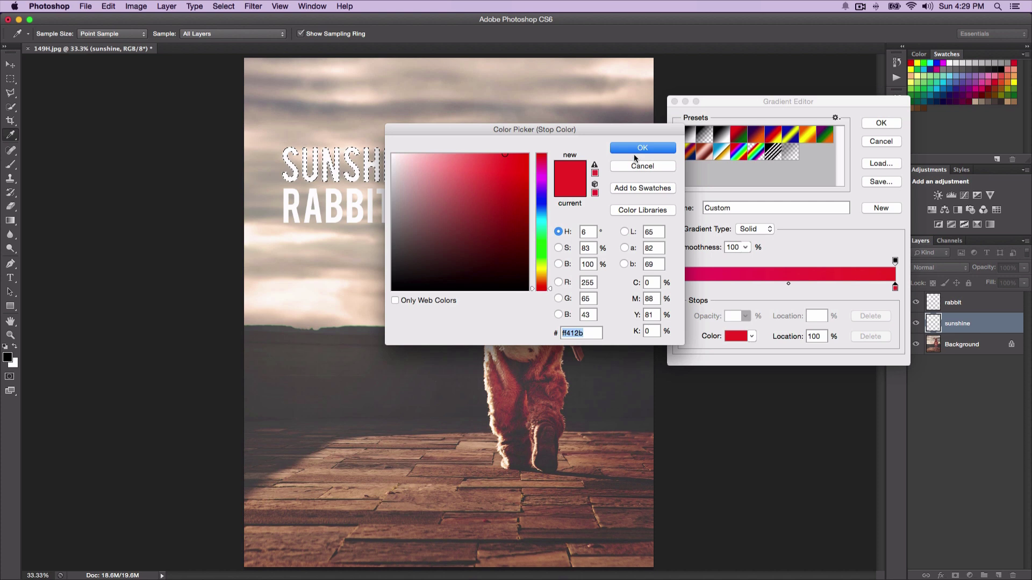
left_click(627, 149)
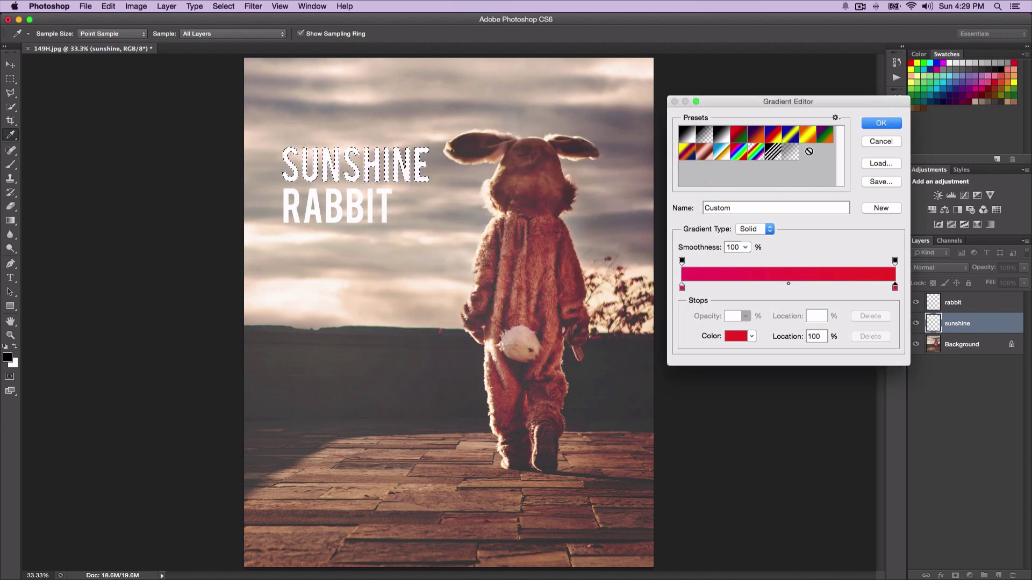
left_click_drag(812, 99, 804, 84)
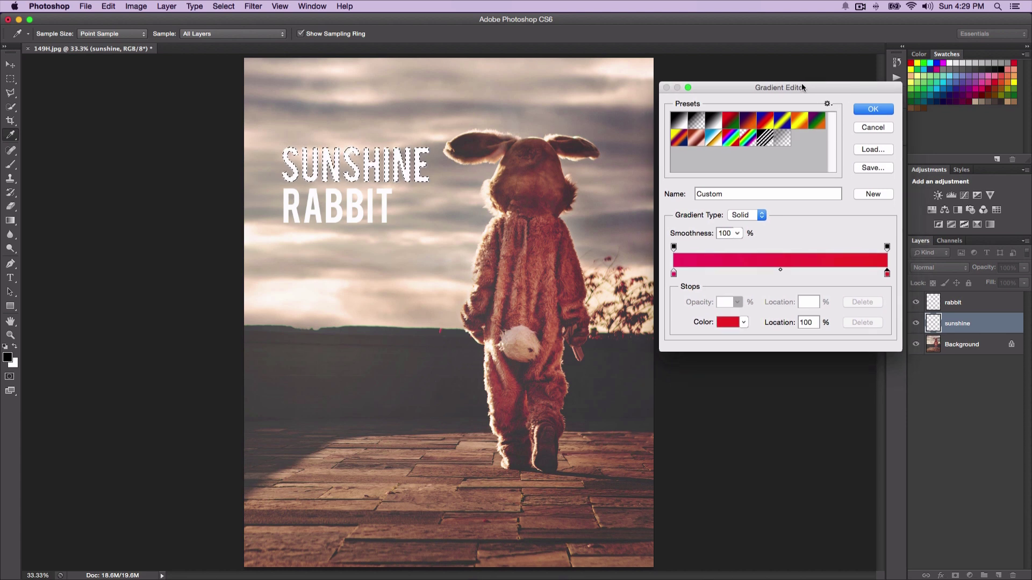
left_click(870, 152)
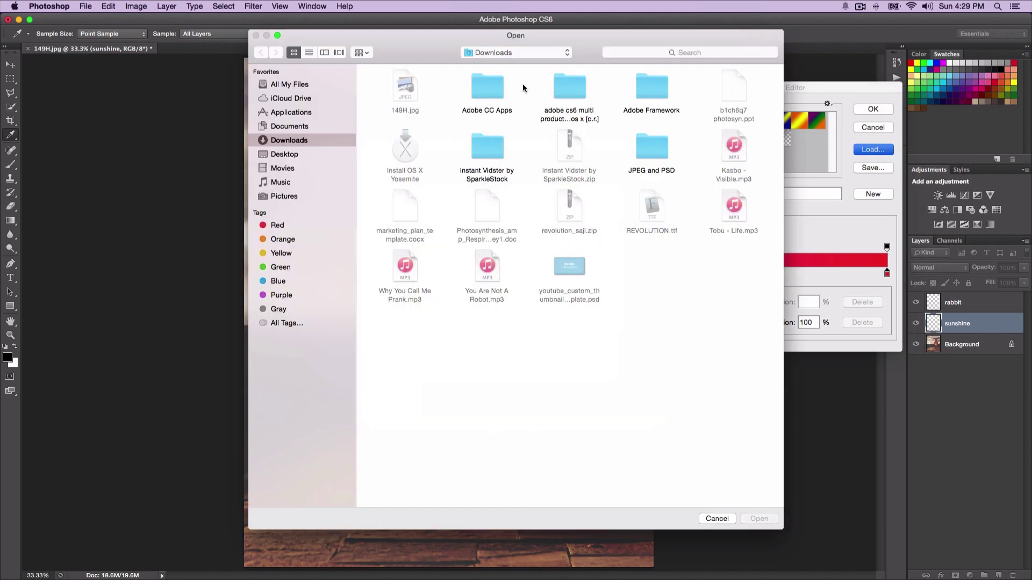
Cancel the Load dialog without loading a gradient file
left_click_drag(542, 34, 545, 27)
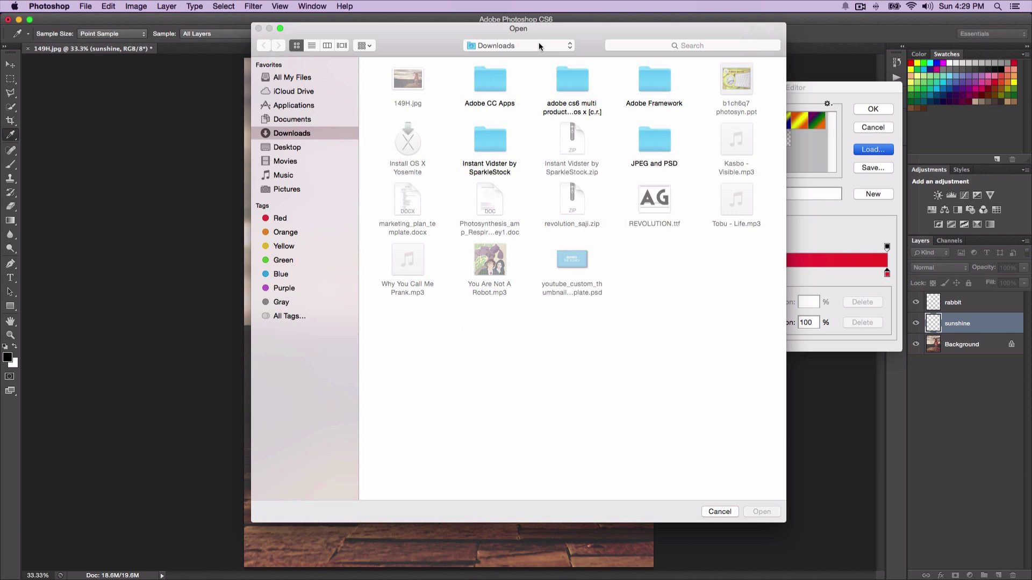
left_click_drag(552, 35, 557, 79)
left_click_drag(618, 68, 547, 67)
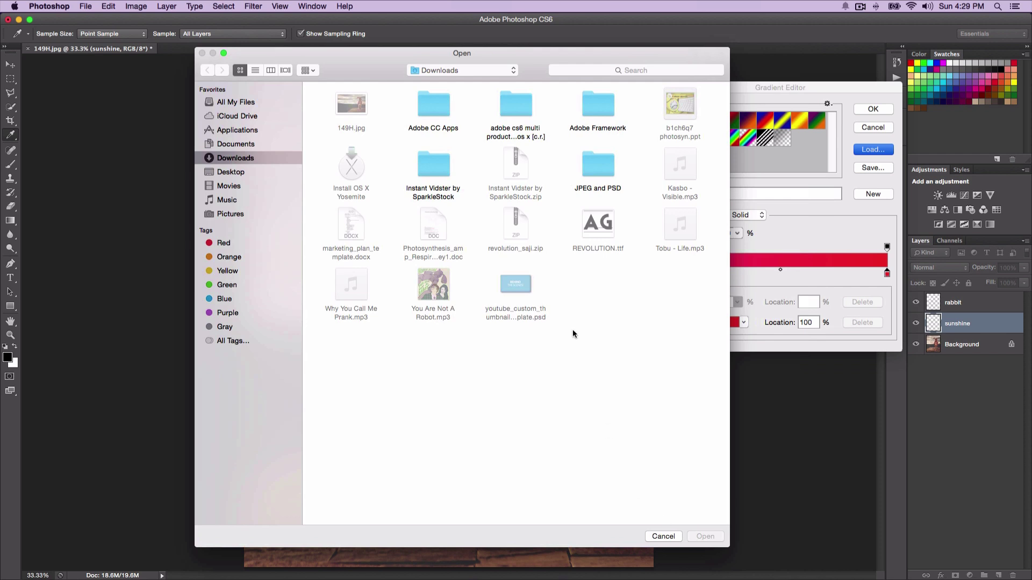
left_click(663, 536)
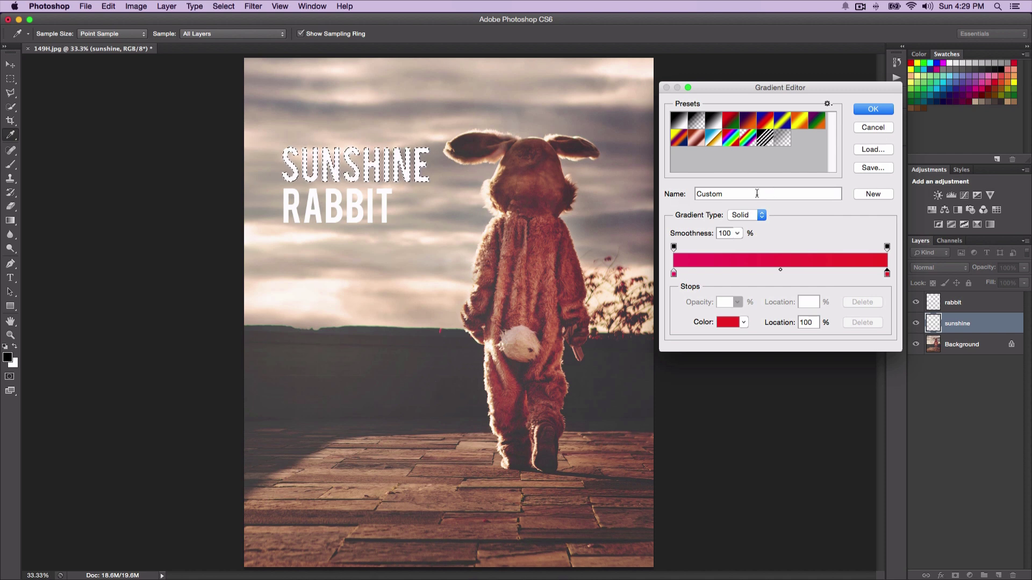
Name the gradient 'Pink/Red' and add it as a new preset
double_click(756, 194)
type("Pin k")
key("BackSpace")
key("BackSpace")
type("k/Red")
left_click(873, 194)
Close the editor, zoom in, and test linear pink-red gradient fills across SUNSHINE
left_click(873, 109)
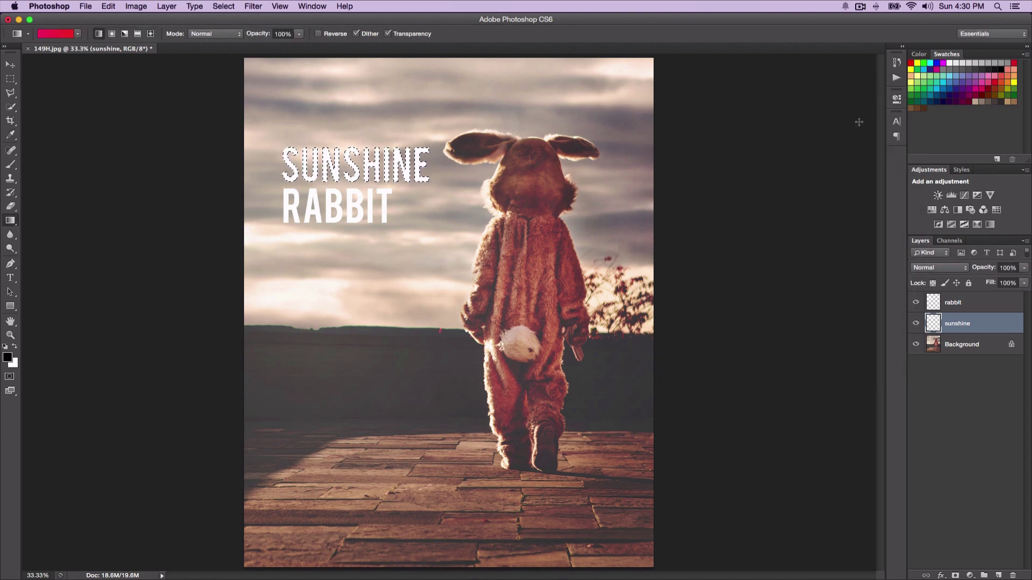
key("super+equal")
left_click_drag(316, 168, 437, 328)
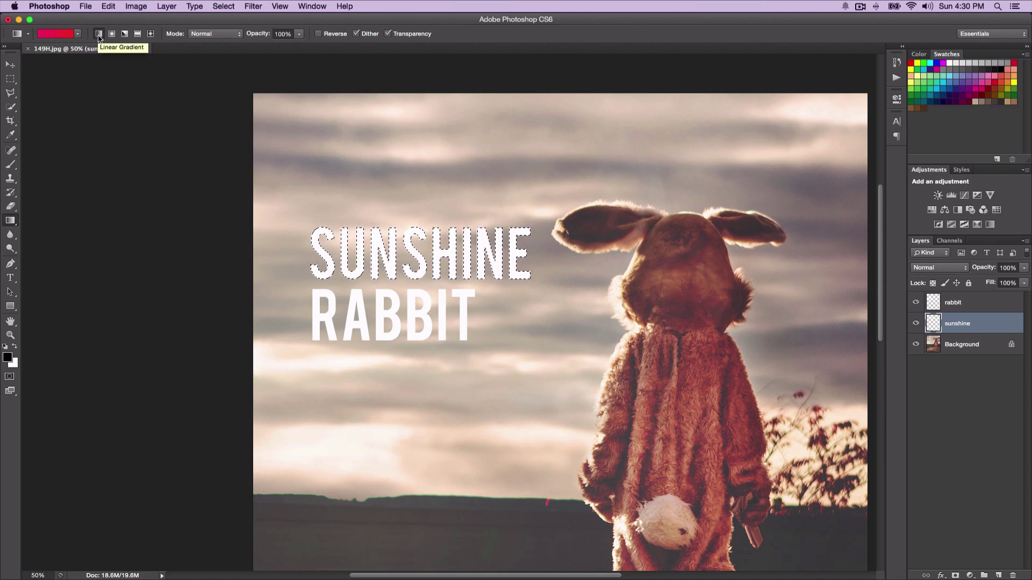
left_click_drag(312, 253, 469, 254)
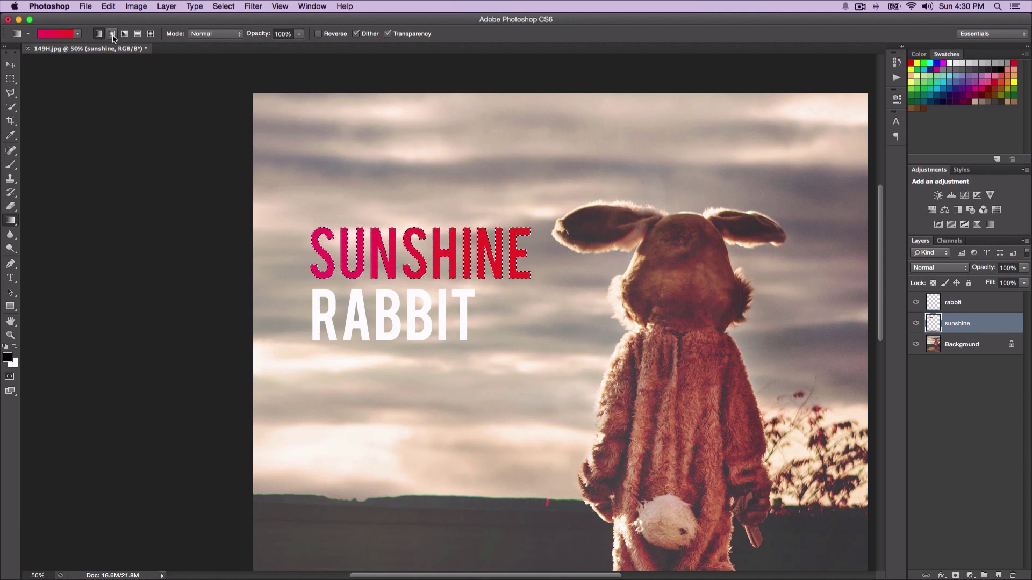
left_click_drag(308, 162, 655, 163)
left_click_drag(305, 253, 280, 204)
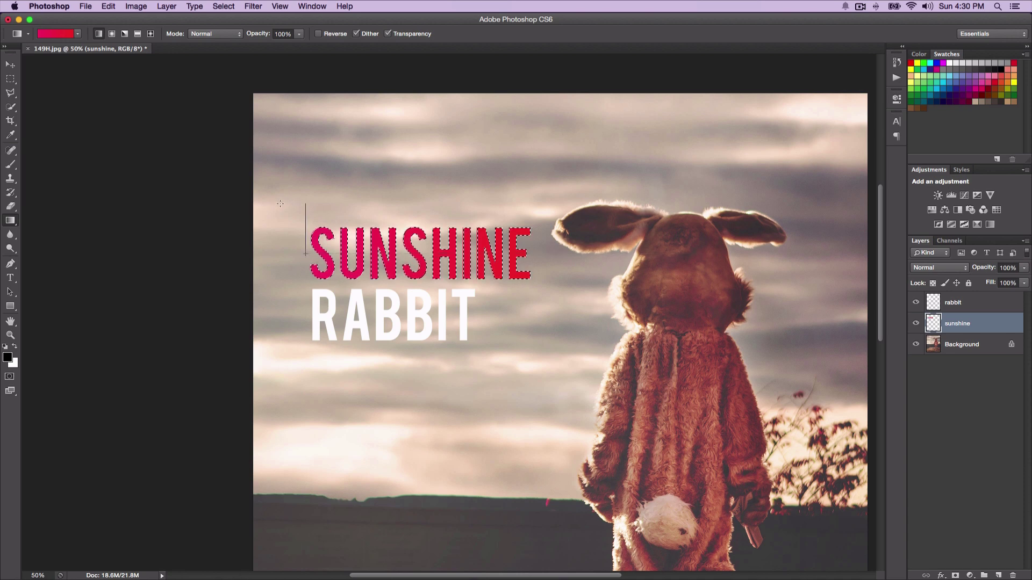
left_click_drag(230, 257, 385, 209)
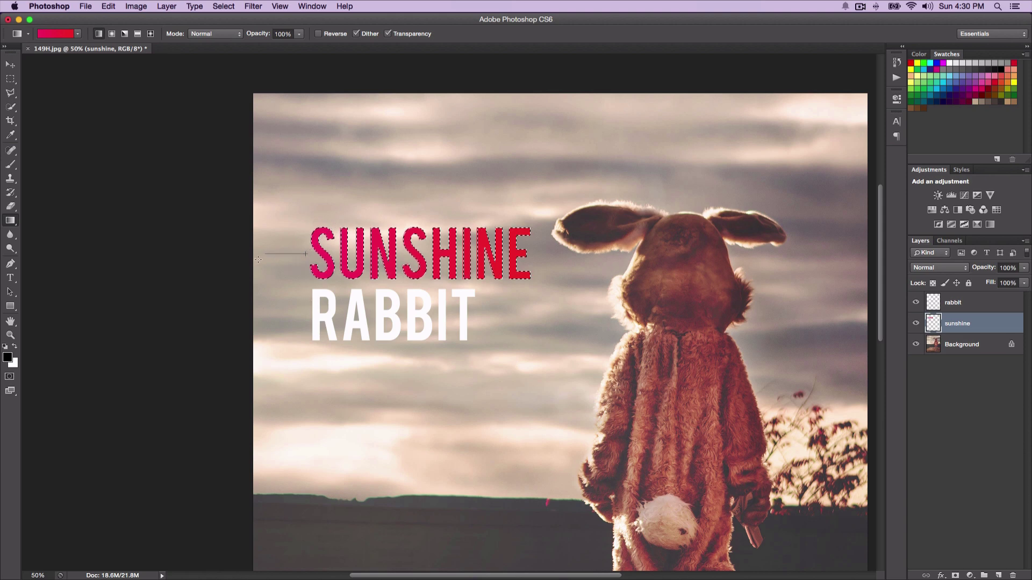
left_click_drag(542, 256, 543, 255)
Try radial and angle styles, then settle on a left-to-right linear fill and deselect
left_click(111, 34)
left_click_drag(298, 253, 349, 253)
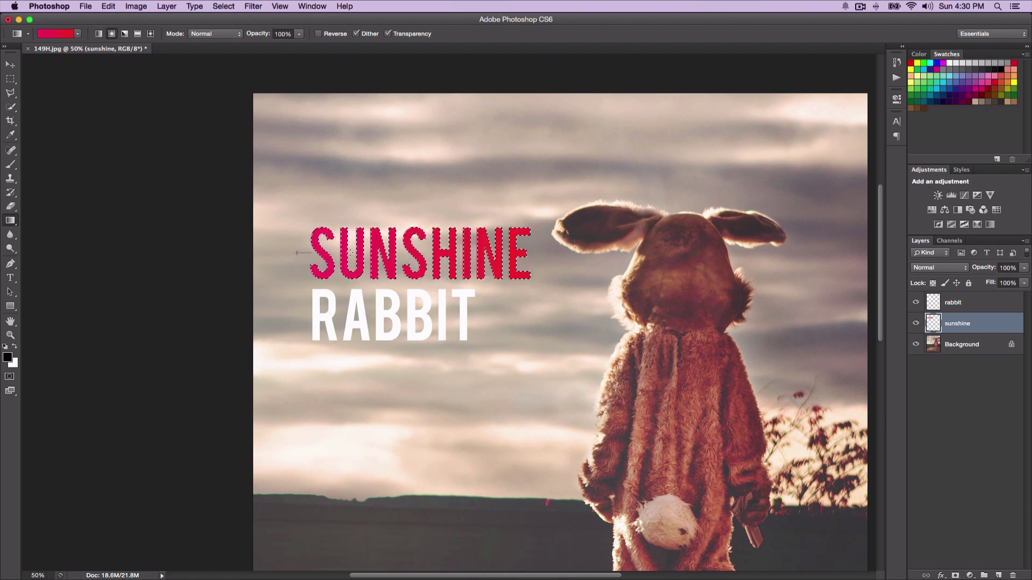
left_click_drag(558, 253, 559, 253)
left_click(124, 34)
left_click_drag(535, 253, 535, 253)
left_click(98, 34)
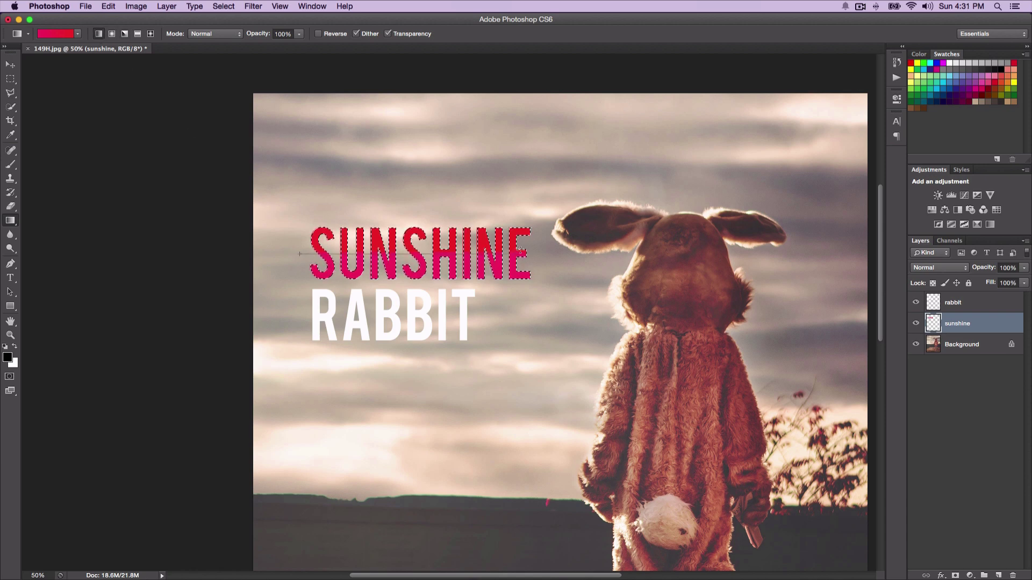
left_click_drag(543, 249, 543, 249)
key("ctrl+d")
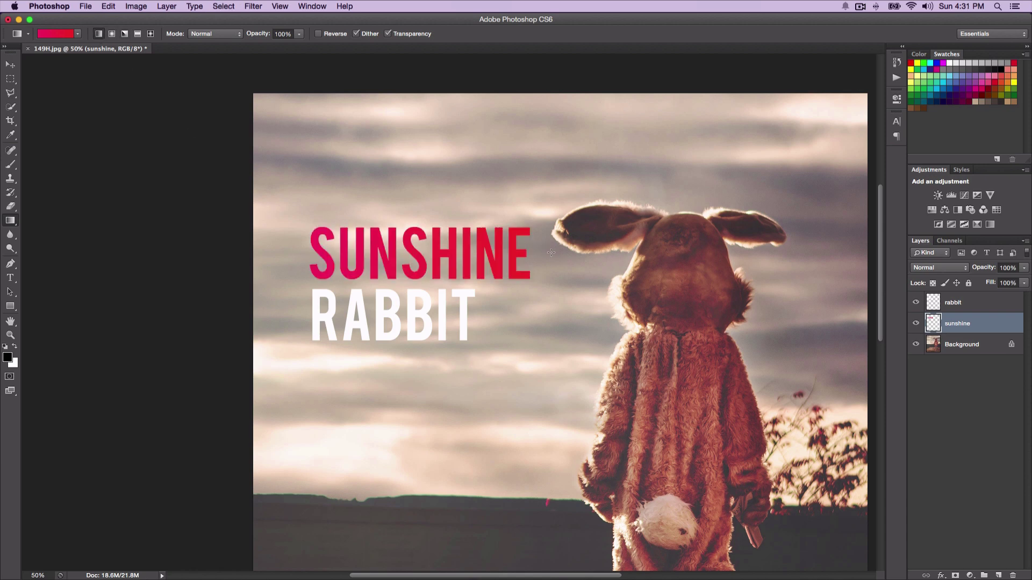
scroll(548, 262, "down", 5)
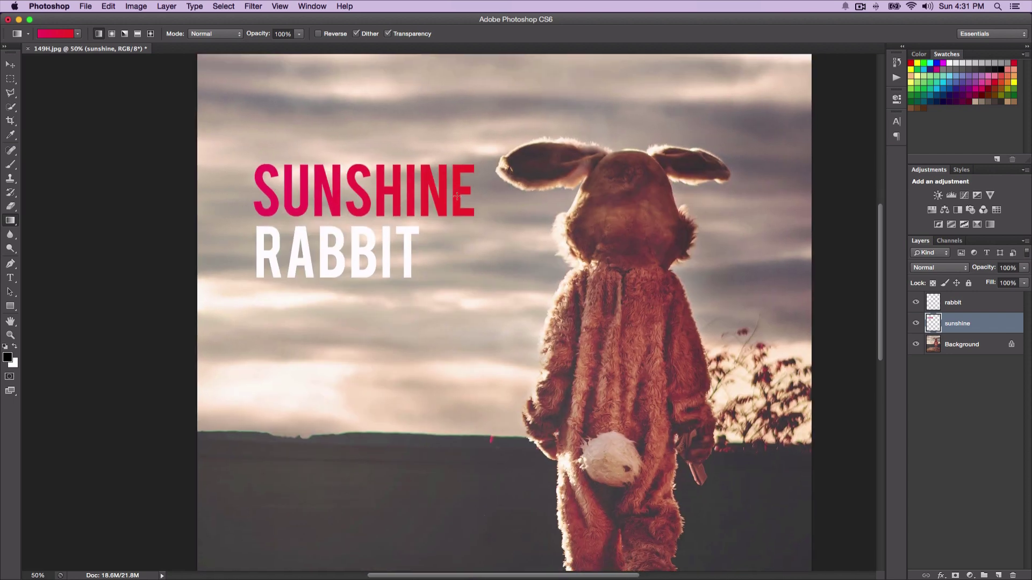
Swap the gradient's colour stops so red sits at 0% and pink at 100%
left_click(57, 35)
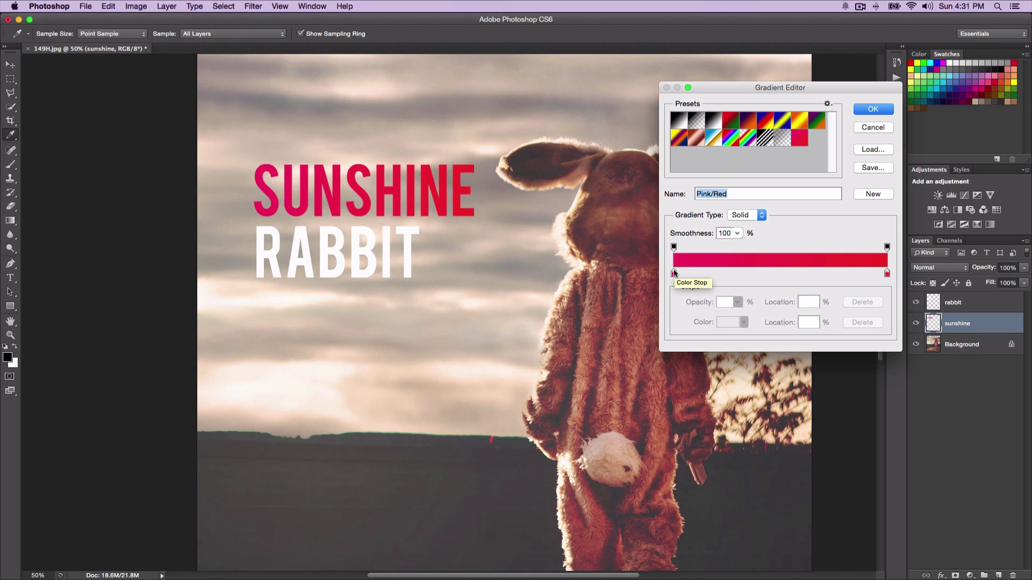
left_click_drag(674, 273, 787, 272)
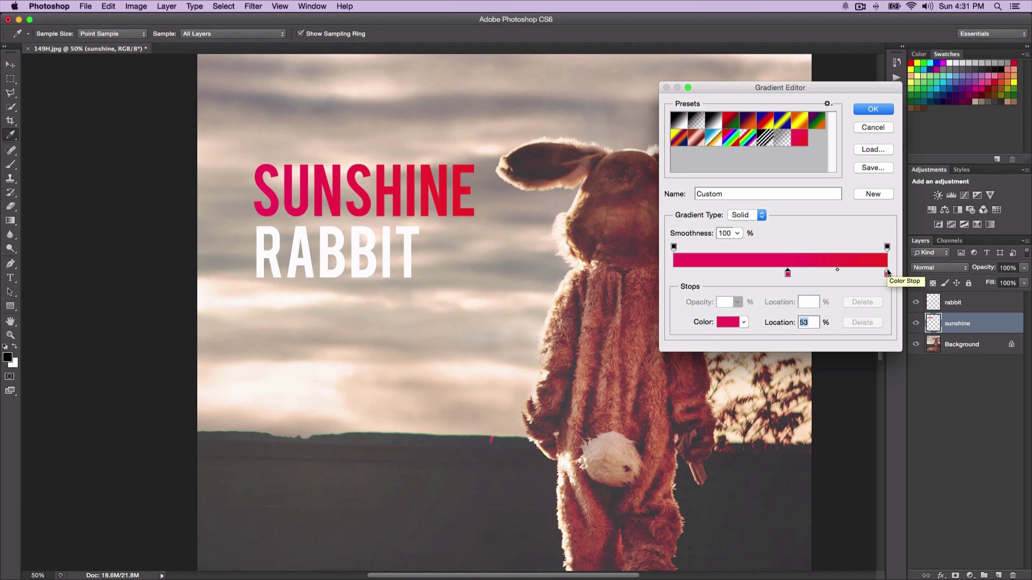
left_click_drag(887, 273, 665, 270)
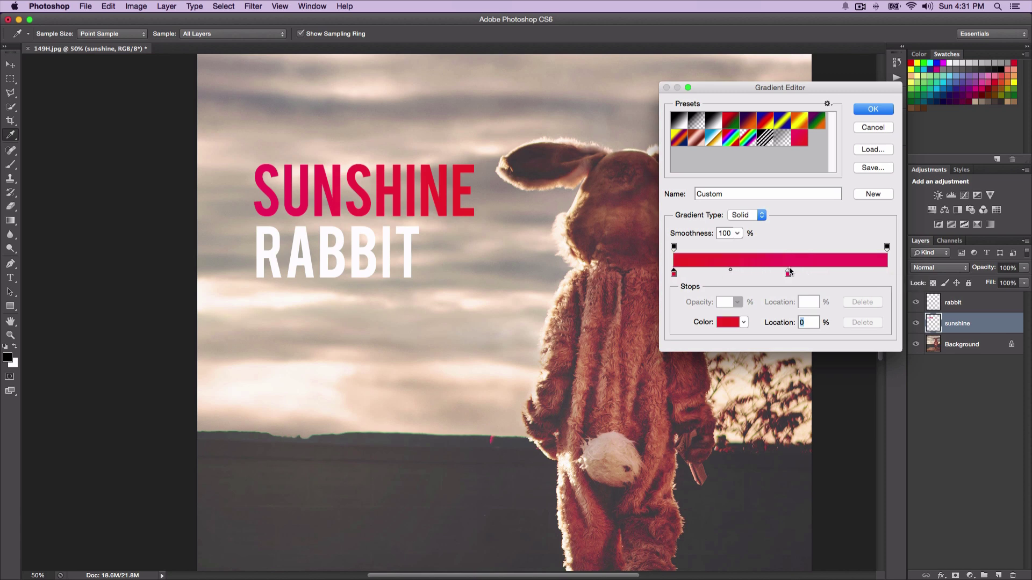
left_click_drag(787, 273, 887, 273)
left_click(873, 109)
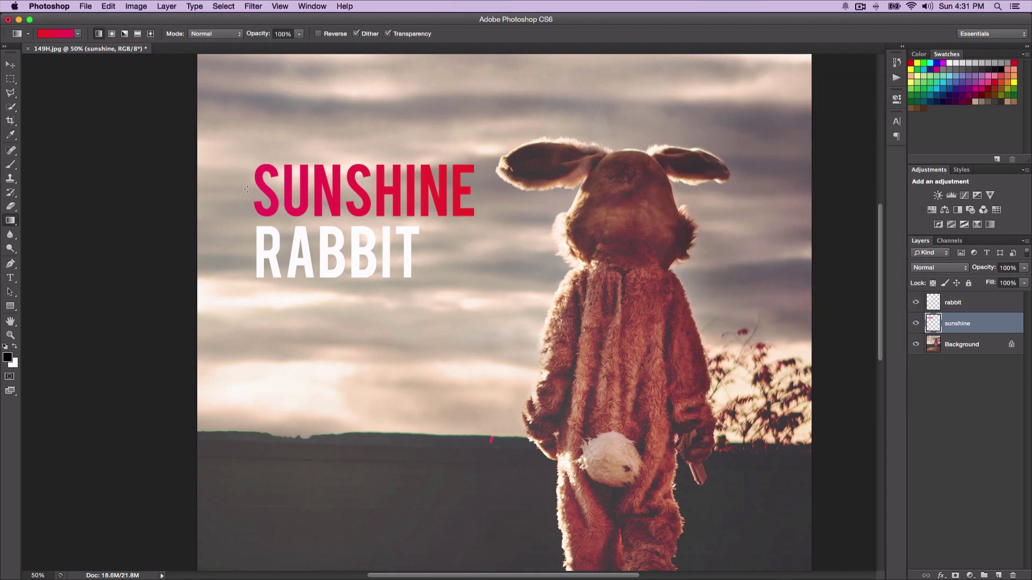
Refill the SUNSHINE letters with the reversed red-pink gradient, undoing a whole-layer fill, and deselect
left_click_drag(247, 189, 381, 195)
left_click_drag(496, 197, 495, 197)
key("ctrl+z")
left_click(933, 323, "super")
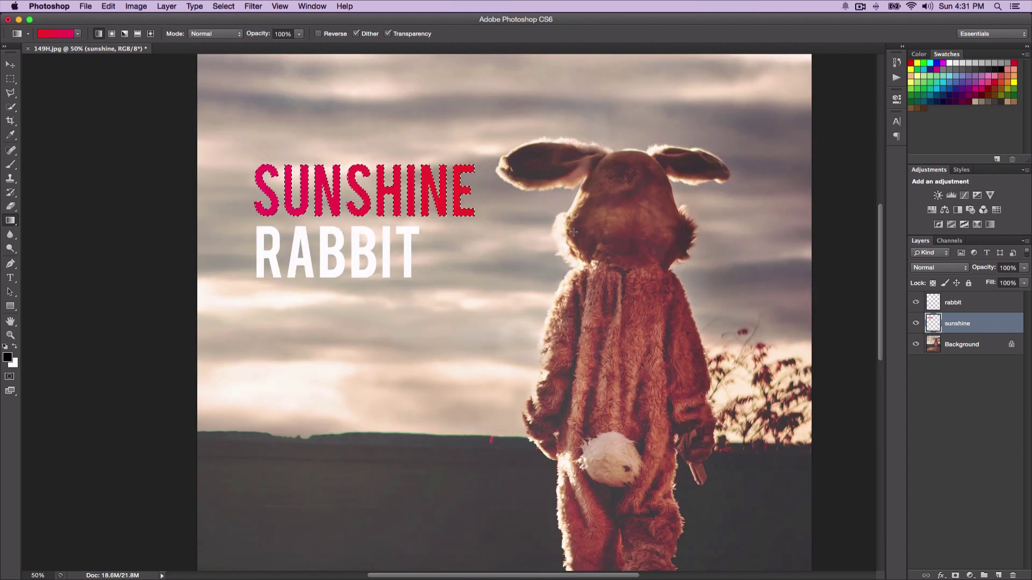
left_click_drag(248, 191, 489, 192)
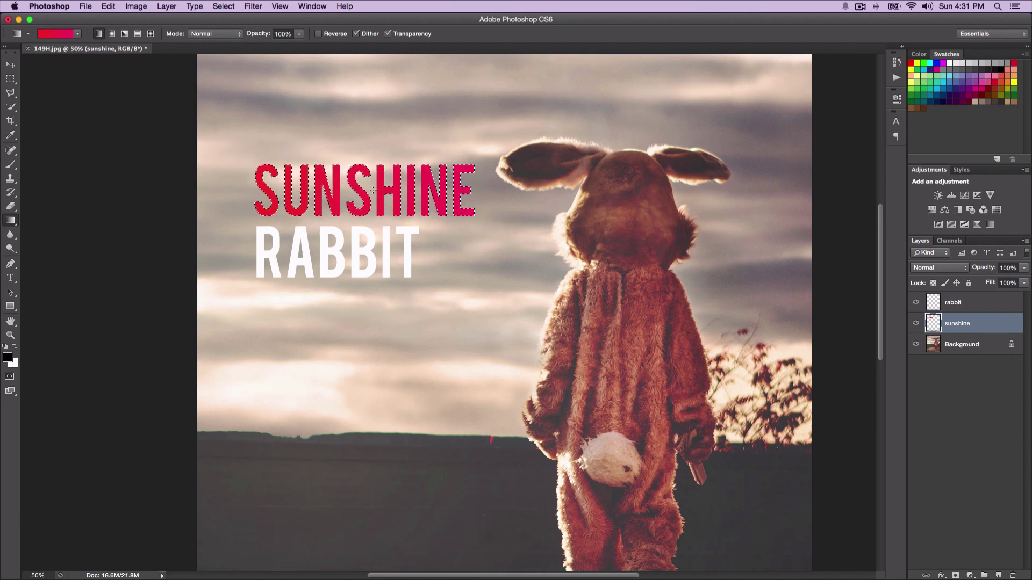
key("super+d")
key("super+shift+d")
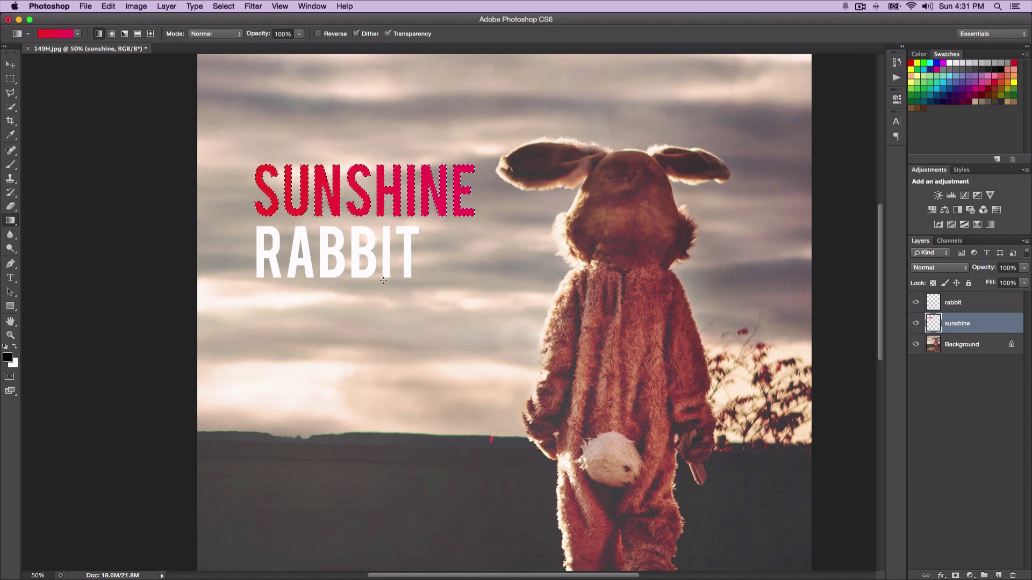
key("super+d")
Pan the view across the whole image and make rabbit the active layer
left_click_drag(347, 254, 330, 238)
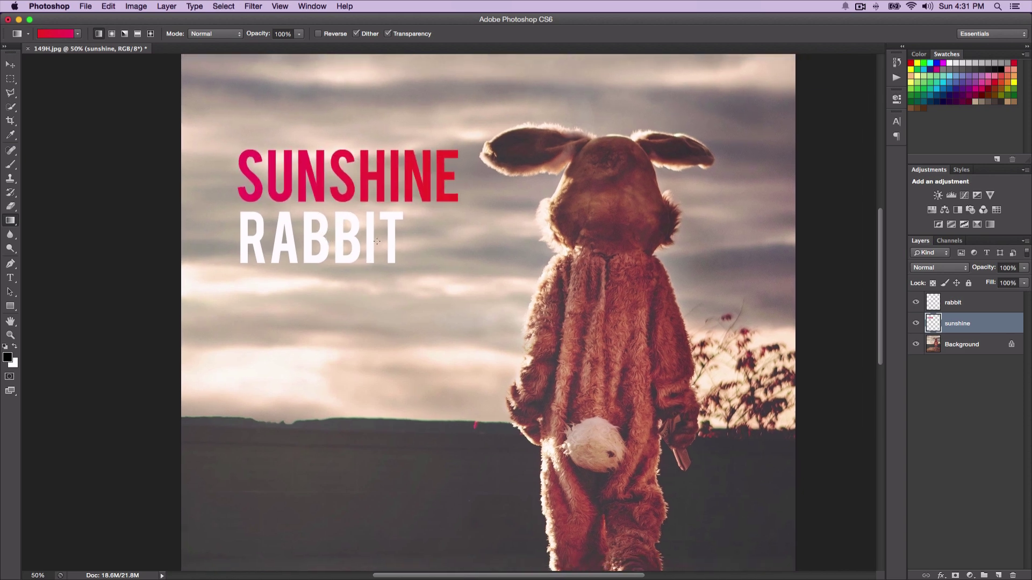
left_click_drag(422, 271, 475, 323)
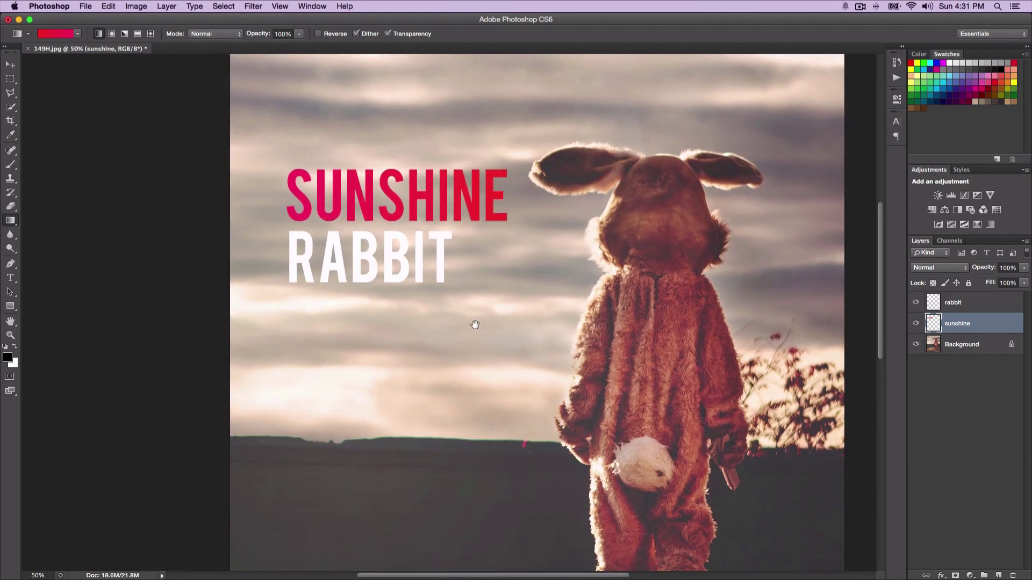
left_click(947, 306)
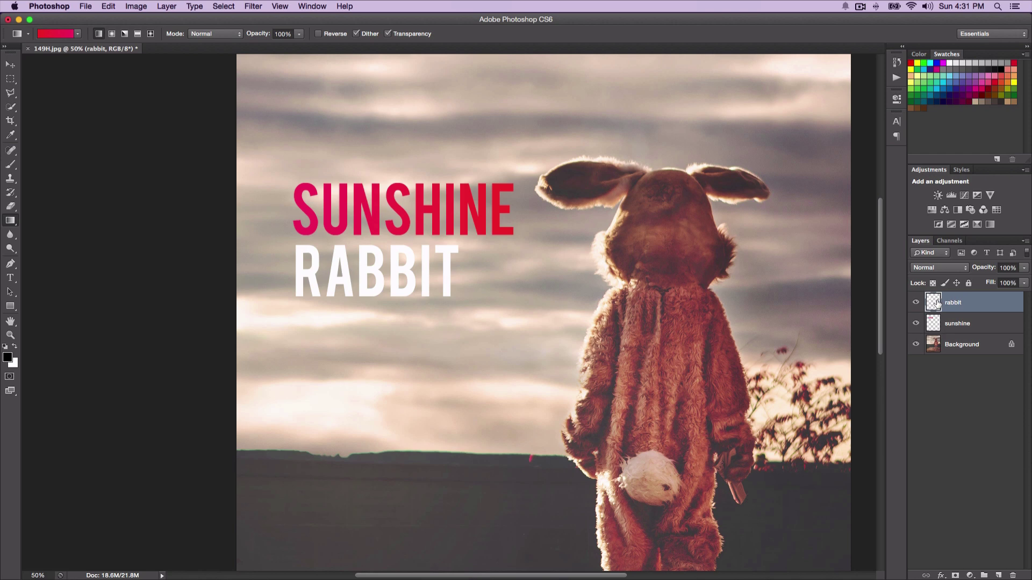
Fill the RABBIT lettering with the red-pink gradient, deselect, and reopen the Gradient Editor
left_click(935, 303, "super")
key("super+d")
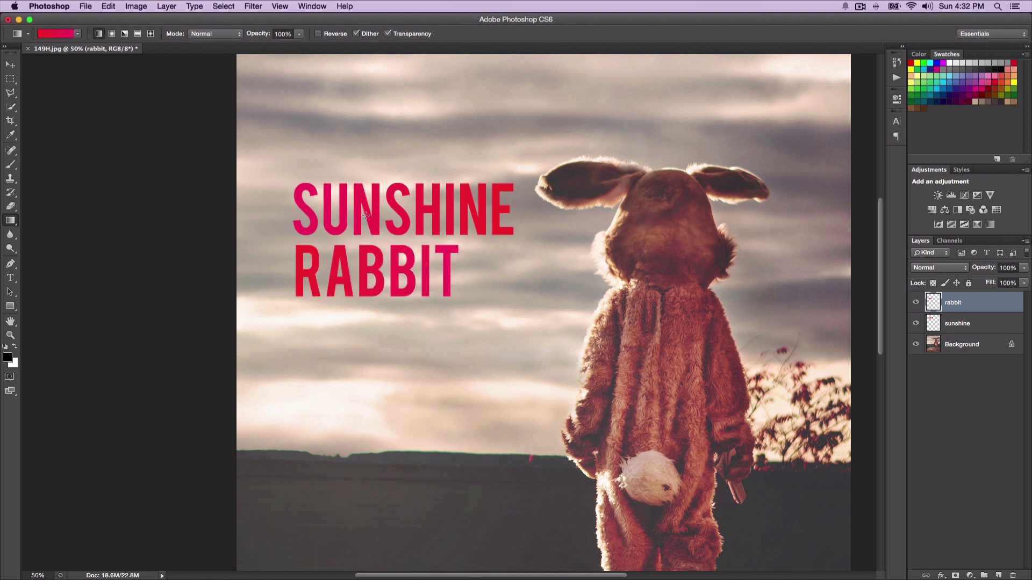
left_click(934, 302, "super")
key("super+d")
key("super+minus")
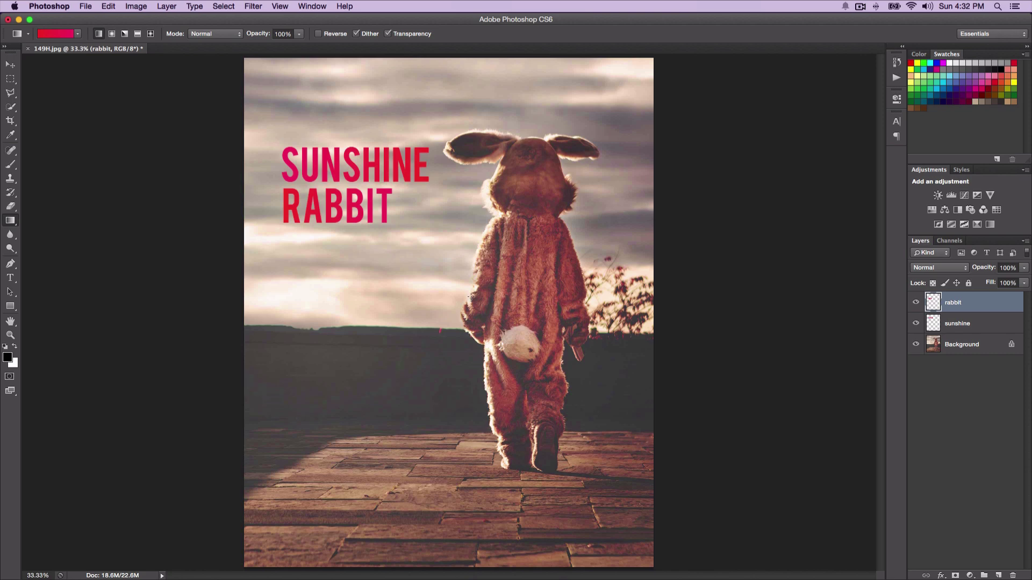
key("super+plus")
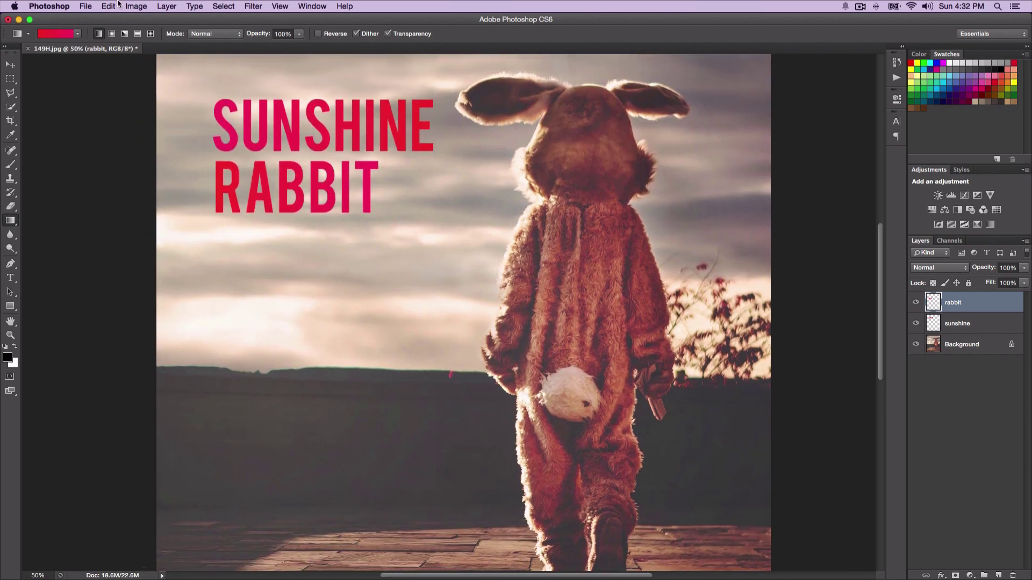
left_click(51, 33)
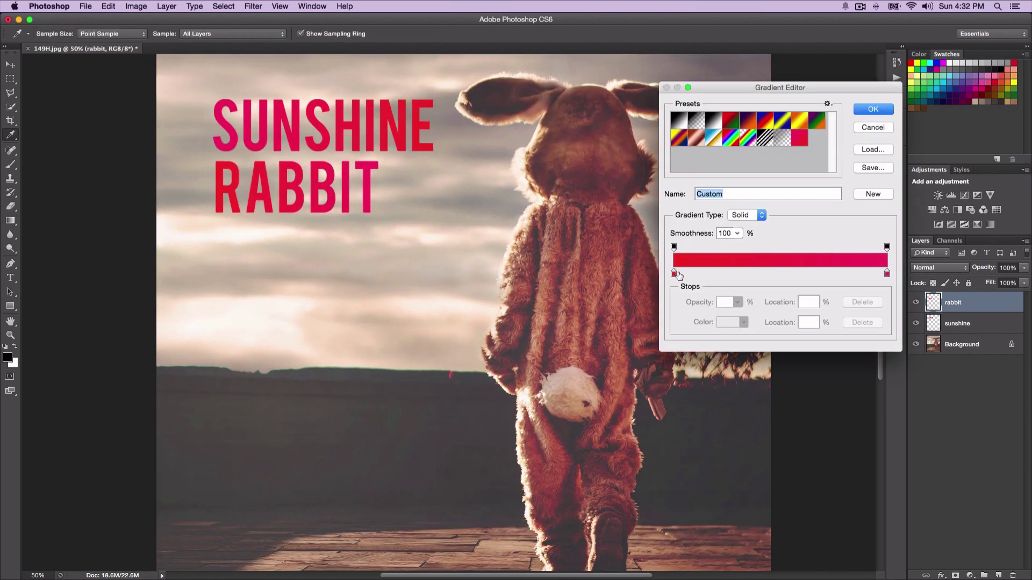
Move the first colour stop to the gradient's end and lay the new pink-red gradient across RABBIT
left_click_drag(675, 273, 887, 273)
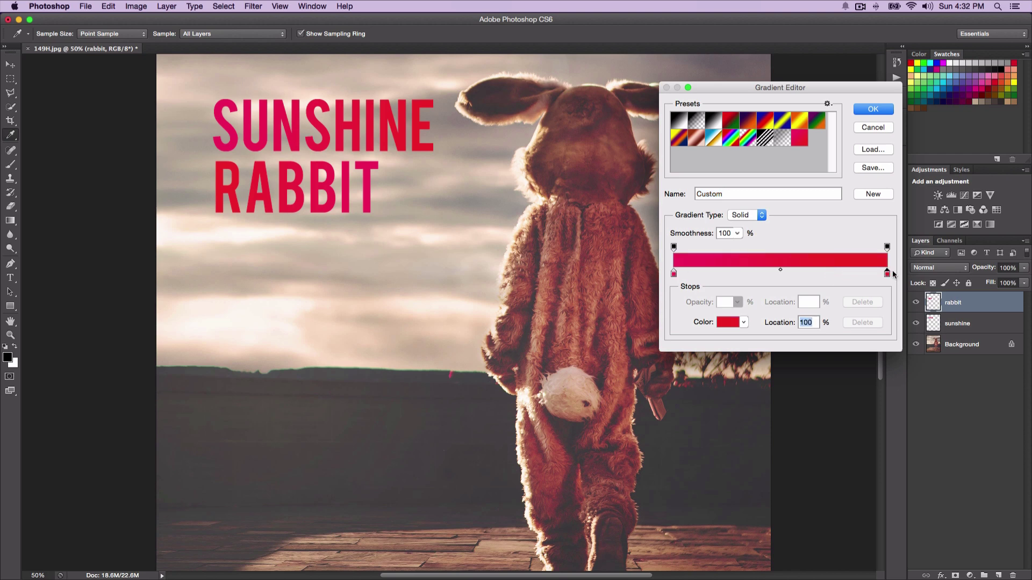
left_click(879, 110)
left_click(934, 304, "super")
left_click_drag(204, 188, 387, 194)
key("super+d")
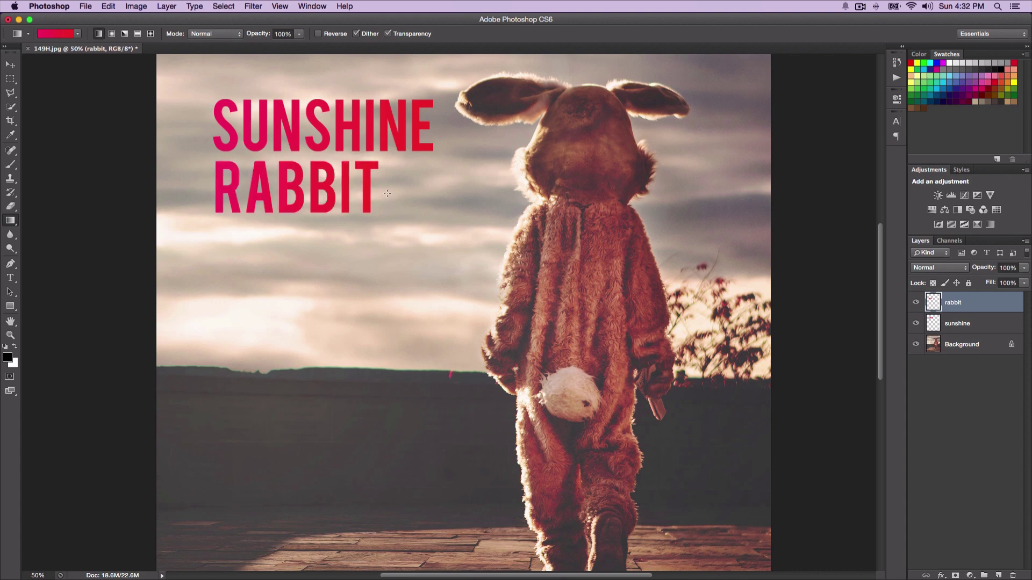
key("super+0")
Make the rabbit layer the only selected layer, leaving no letter selection active
key("v")
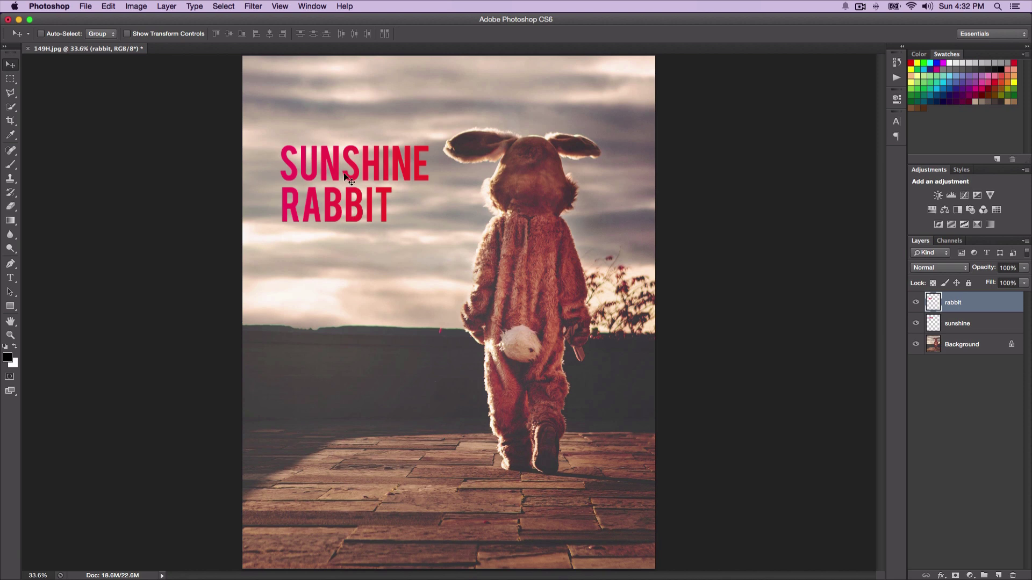
left_click(986, 327)
left_click(983, 305, "shift")
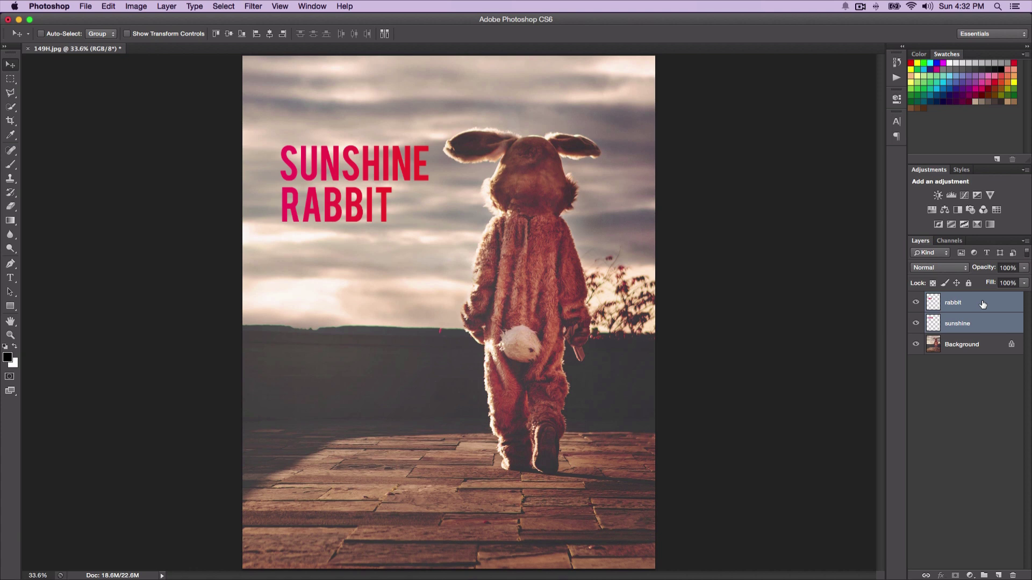
left_click(983, 304)
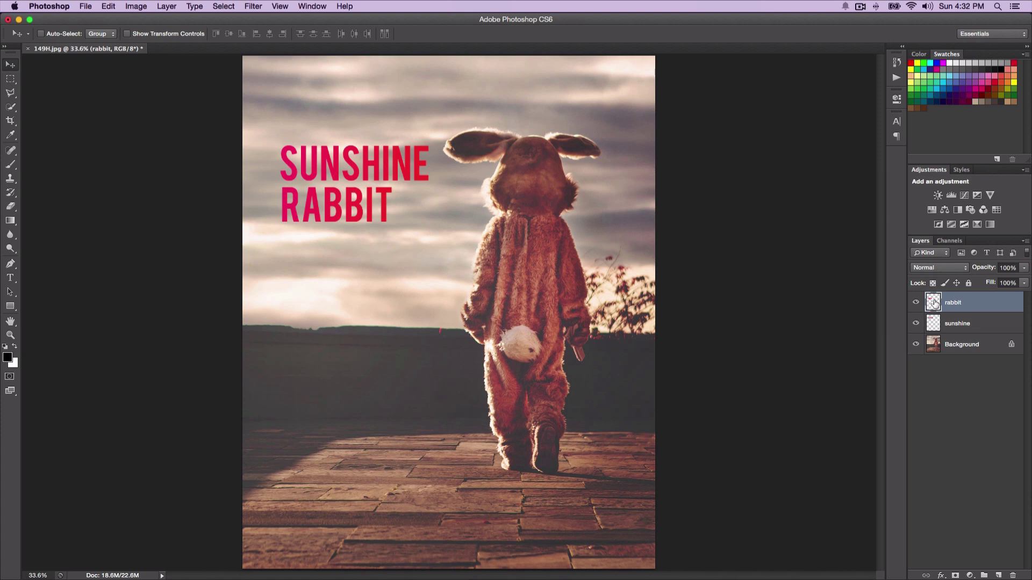
left_click(934, 304, "super")
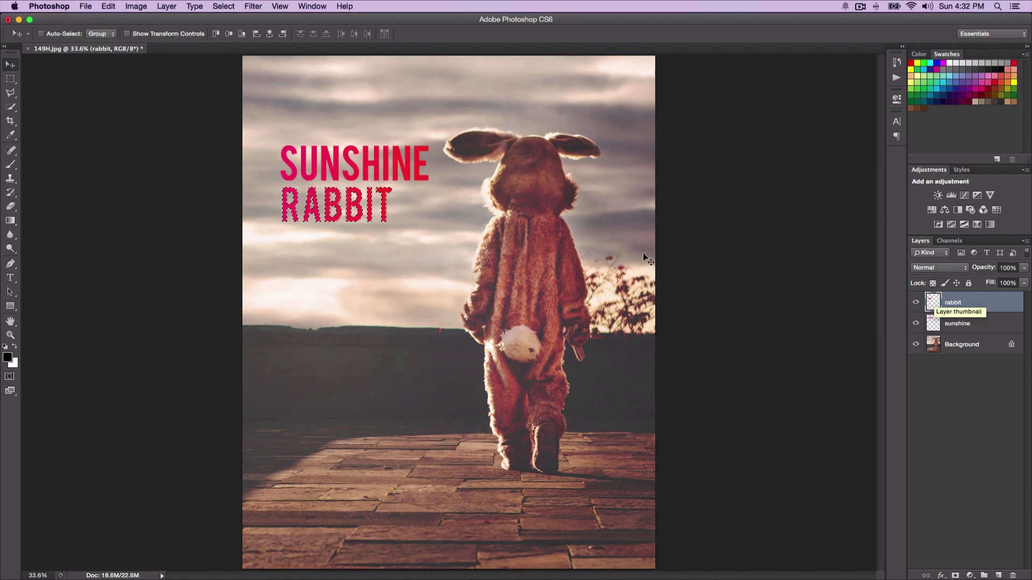
key("super+d")
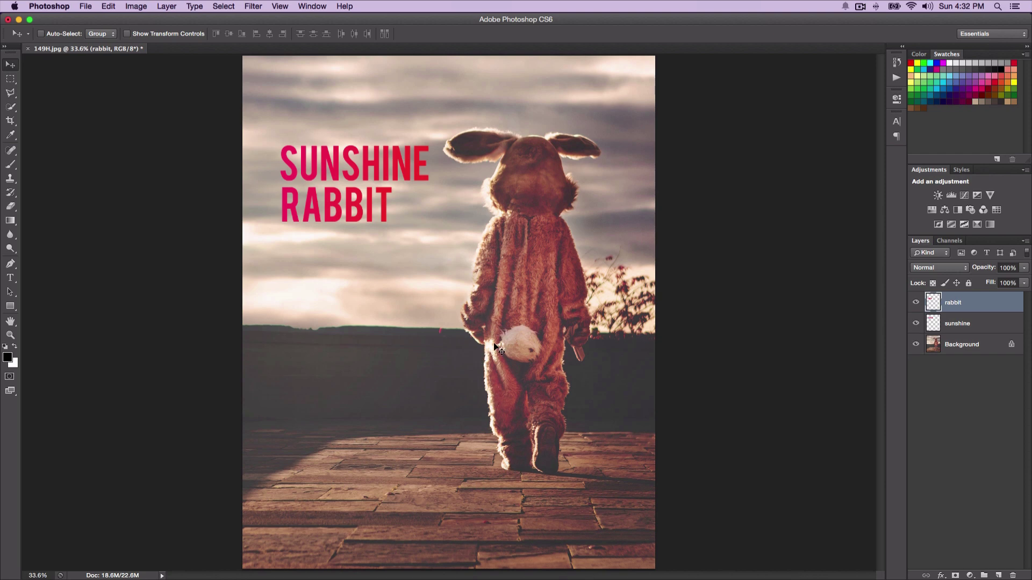
Zoom to 50% on the rabbit figure and choose the Quick Selection Tool
key("super+plus")
scroll(505, 376, "up", 1)
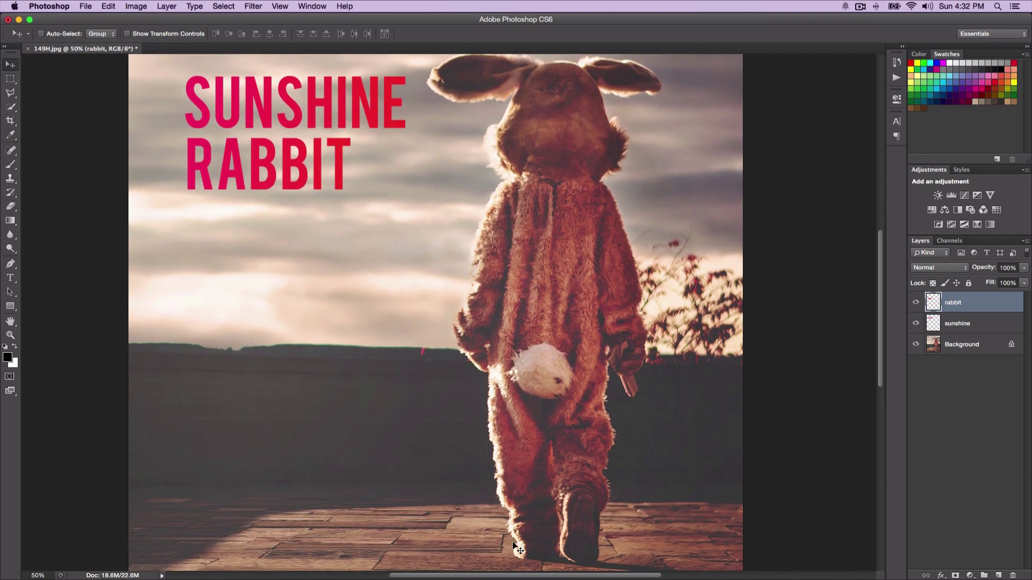
left_click_drag(505, 150, 465, 177)
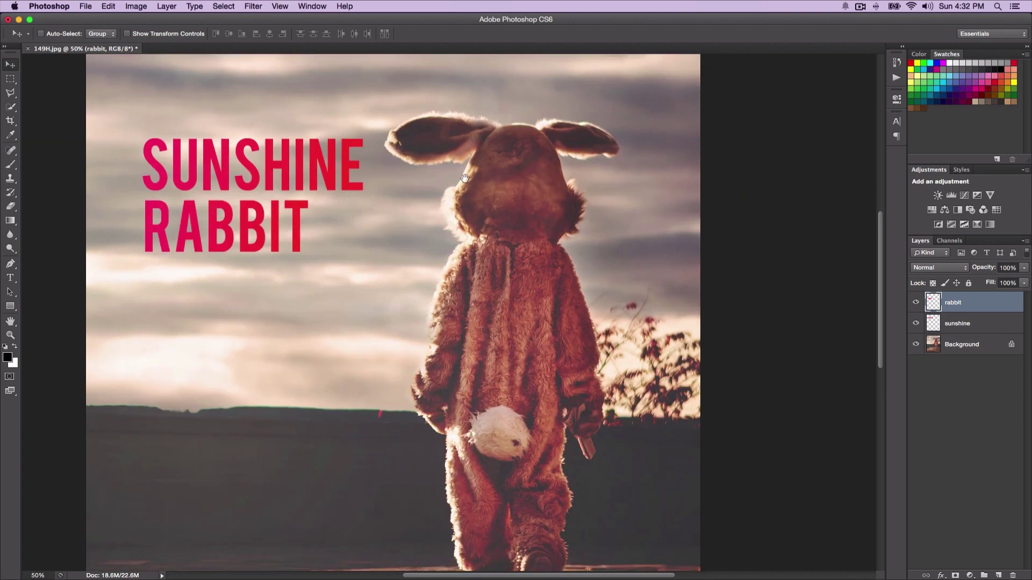
left_click(10, 106)
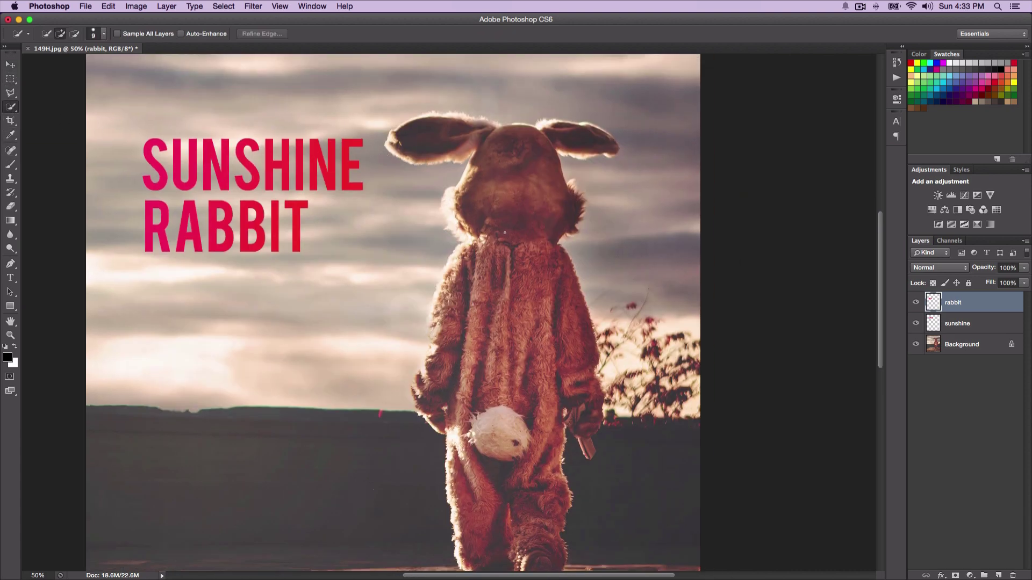
Enlarge the selection brush to 60 and try selecting the rabbit, clearing the mistaken selections
key("bracketright")
key("bracketright")
key("bracketright")
key("bracketright")
left_click_drag(12, 106, 32, 113)
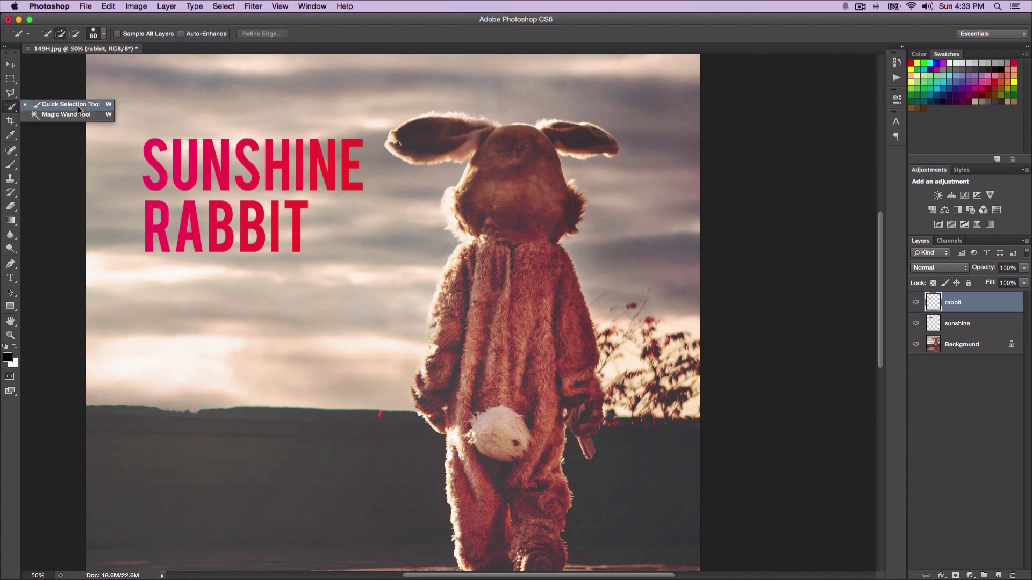
left_click(59, 104)
left_click_drag(522, 328, 512, 174)
mouse_move(537, 225)
left_mouse_down()
mouse_move(549, 320)
mouse_move(529, 387)
left_mouse_up()
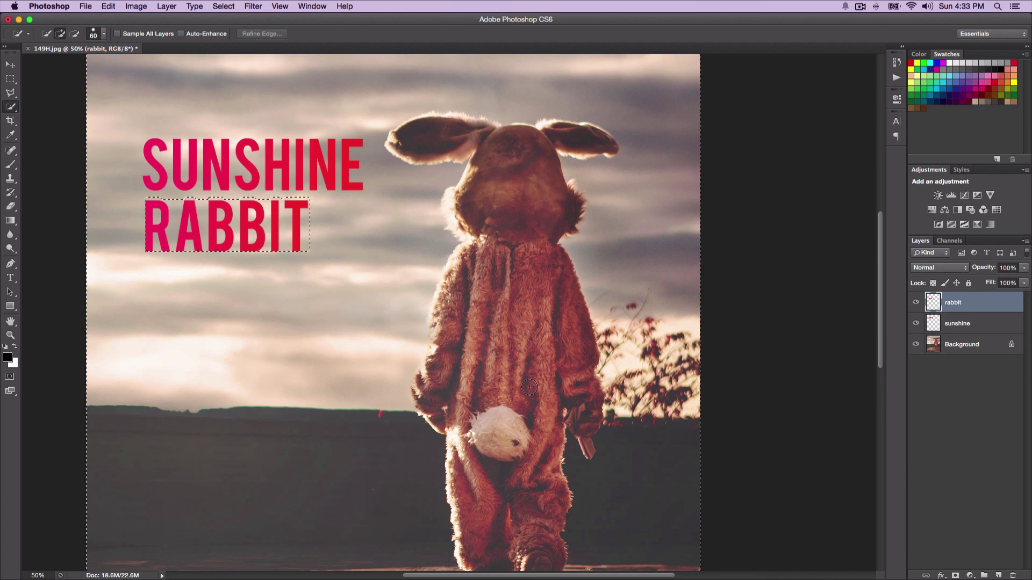
key("ctrl+d")
mouse_move(509, 322)
left_mouse_down()
mouse_move(504, 247)
mouse_move(524, 203)
mouse_move(529, 285)
mouse_move(550, 359)
mouse_move(496, 394)
mouse_move(506, 444)
left_mouse_up()
mouse_move(467, 273)
left_mouse_down()
mouse_move(429, 219)
mouse_move(464, 290)
left_mouse_up()
key("ctrl+d")
On the Background layer, select the rabbit's head, body down to the tail, and left ear
left_click(959, 349)
left_click_drag(494, 315, 508, 201)
mouse_move(519, 293)
left_mouse_down()
mouse_move(524, 349)
mouse_move(513, 381)
mouse_move(559, 398)
mouse_move(507, 387)
mouse_move(483, 438)
mouse_move(451, 387)
left_mouse_up()
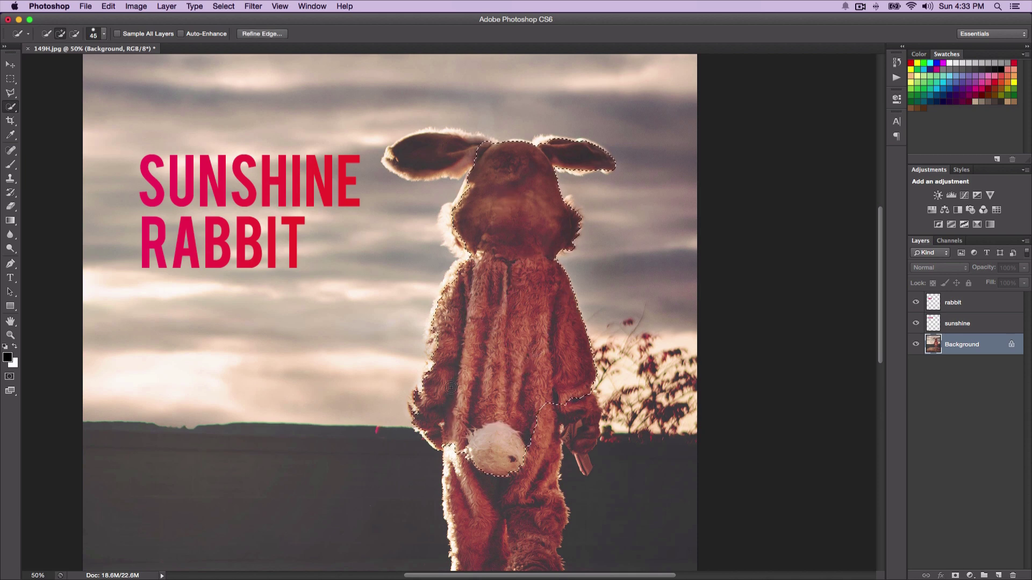
left_click_drag(455, 135, 409, 157)
Add the lower body, left-edge fur and the object in the rabbit's hand to the selection
scroll(518, 291, "down", 5)
scroll(519, 291, "right", 2)
mouse_move(471, 371)
left_mouse_down()
mouse_move(477, 420)
mouse_move(452, 463)
left_mouse_up()
scroll(379, 310, "up", 5)
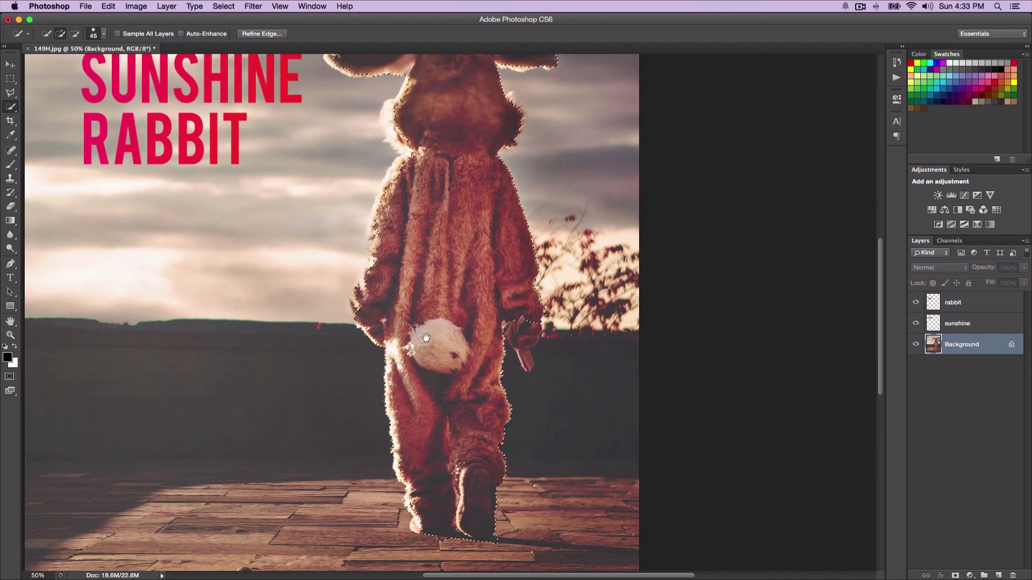
scroll(379, 310, "right", 1)
mouse_move(379, 310)
left_mouse_down()
mouse_move(388, 270)
mouse_move(371, 238)
mouse_move(388, 141)
left_mouse_up()
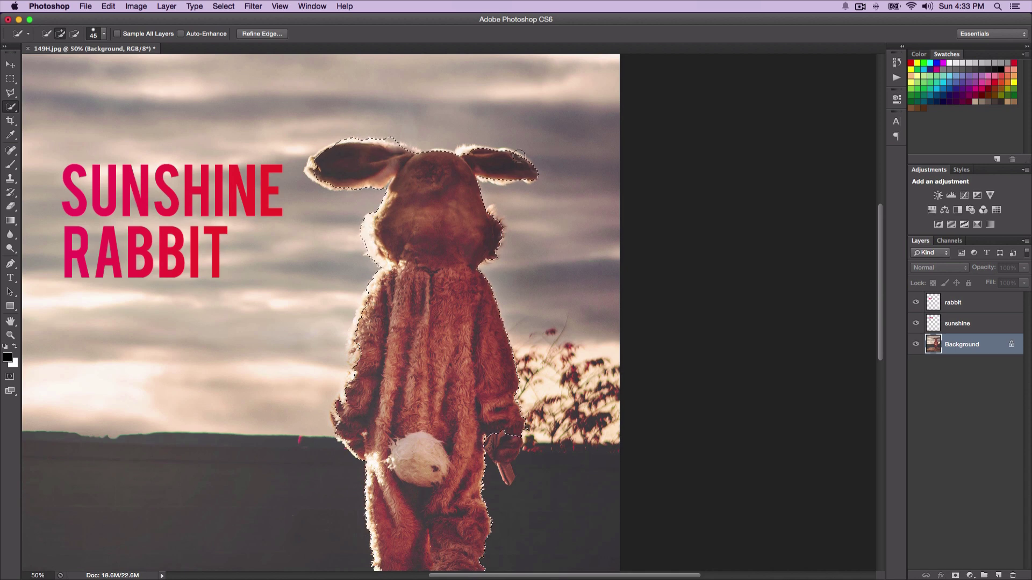
scroll(431, 270, "down", 2)
scroll(431, 270, "left", 1)
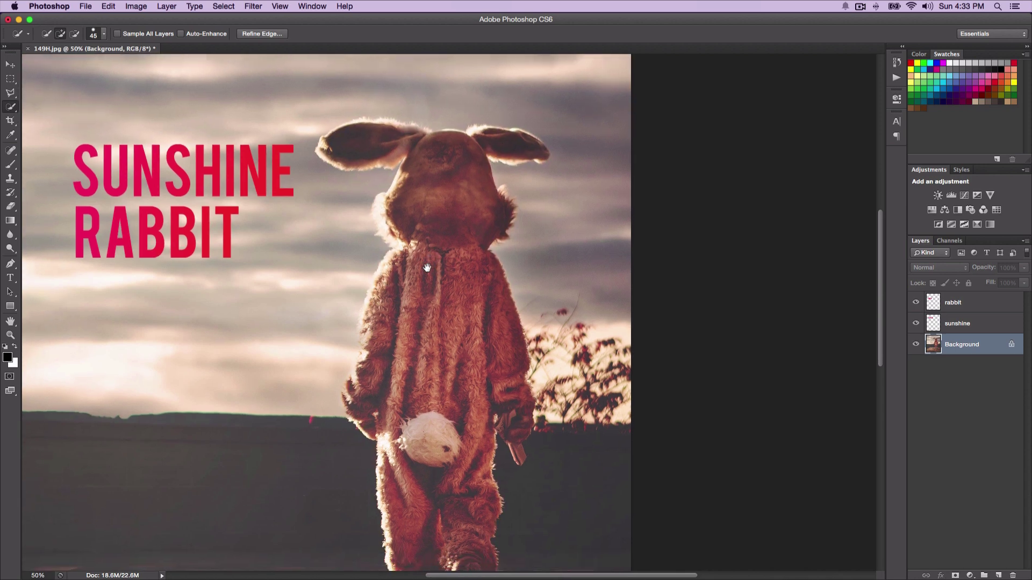
left_click_drag(514, 418, 517, 457)
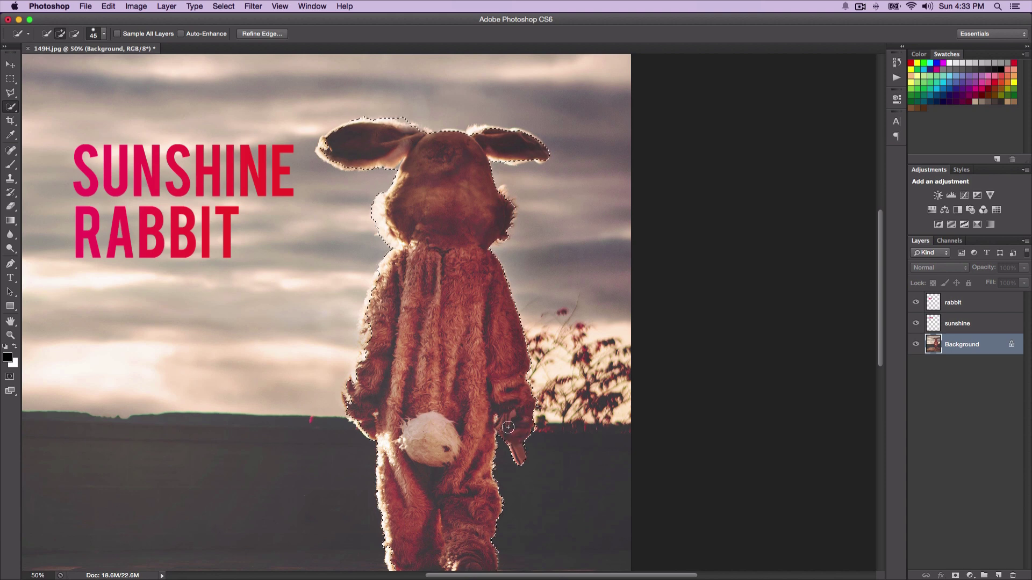
key("super+0")
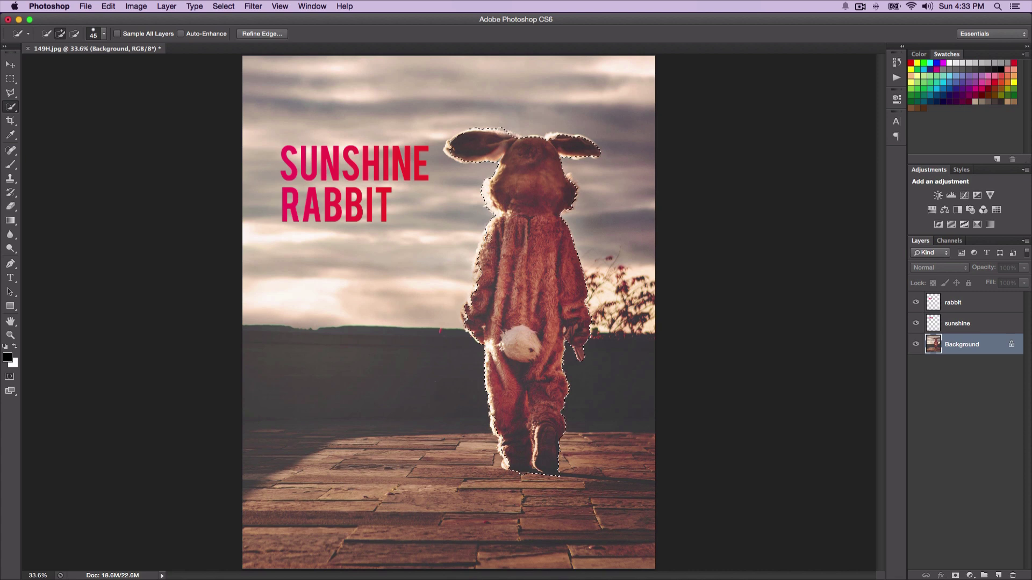
Fill the rabbit selection with the pink-red gradient and deselect it
key("g")
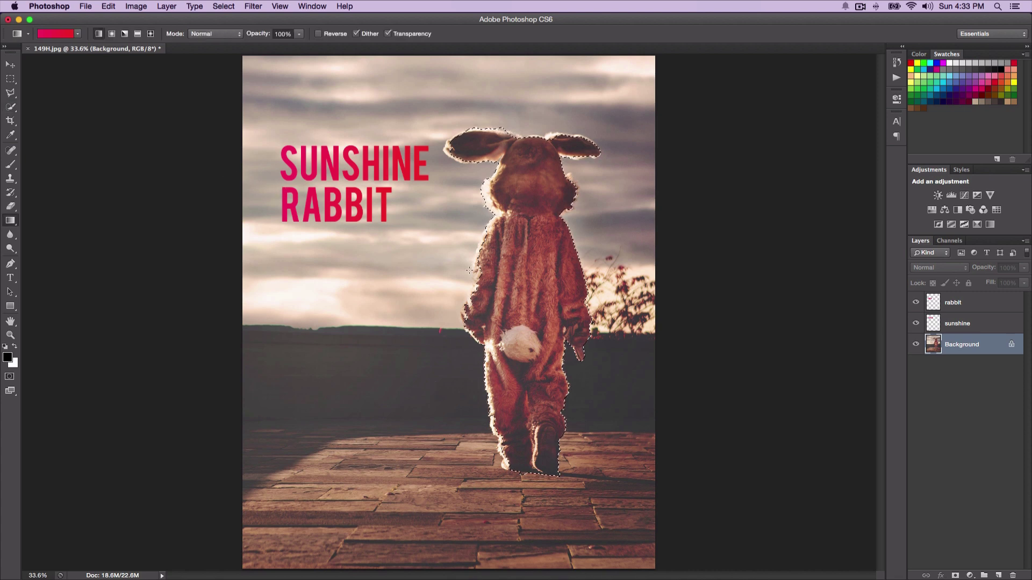
left_click_drag(454, 271, 516, 269)
left_click_drag(601, 269, 601, 269)
key("super+d")
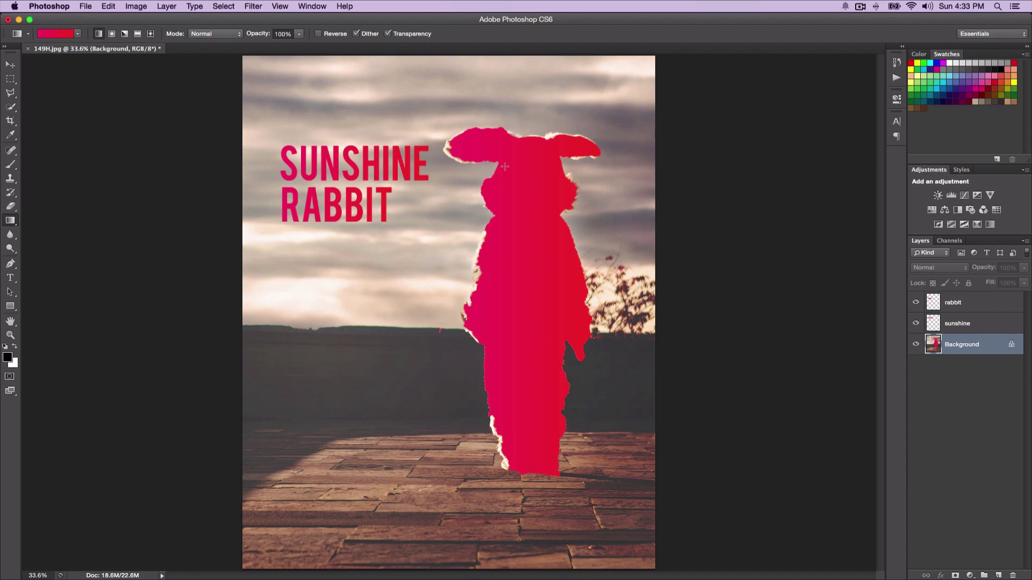
Check the rabbit fill by zooming and toggling the Background layer's visibility
key("super+equal")
key("super+minus")
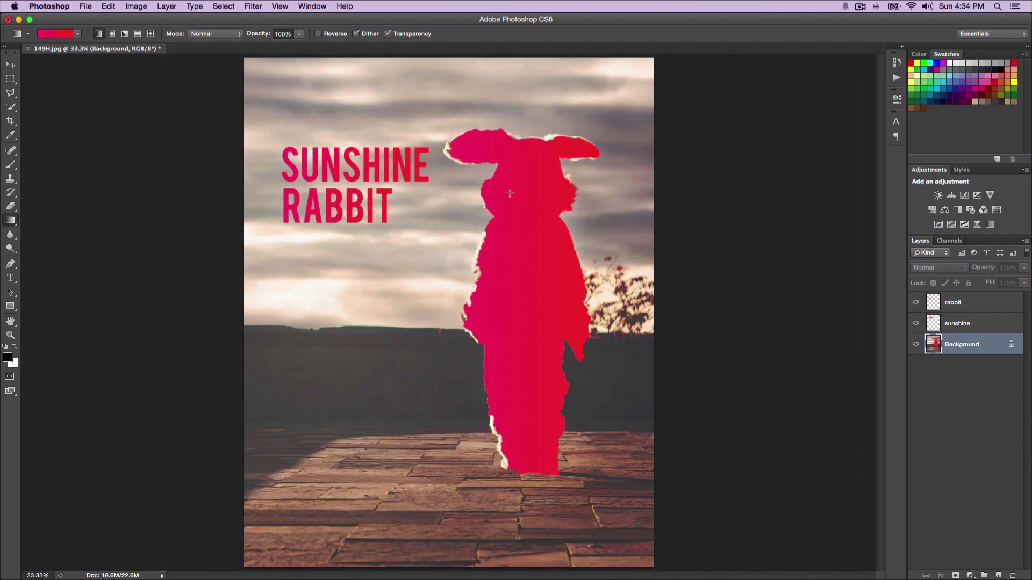
left_click(916, 348)
left_click(916, 347)
key("v")
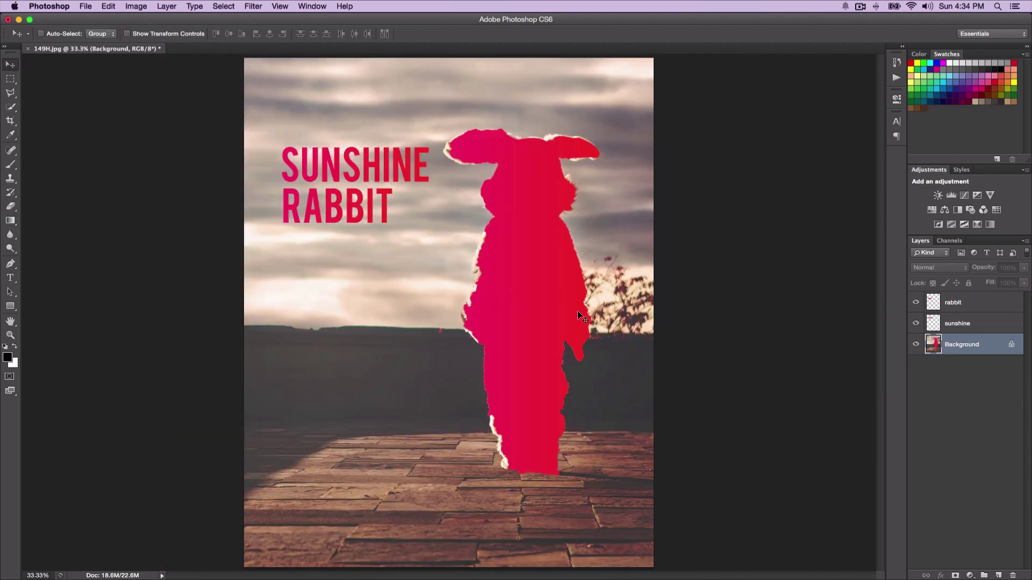
Copy the selected gradient rabbit onto a new Layer 1 with Layer Via Copy and hide the Background photo
left_click(935, 347, "super")
right_click(526, 274)
left_click(527, 276)
left_click(10, 107)
right_click(575, 290)
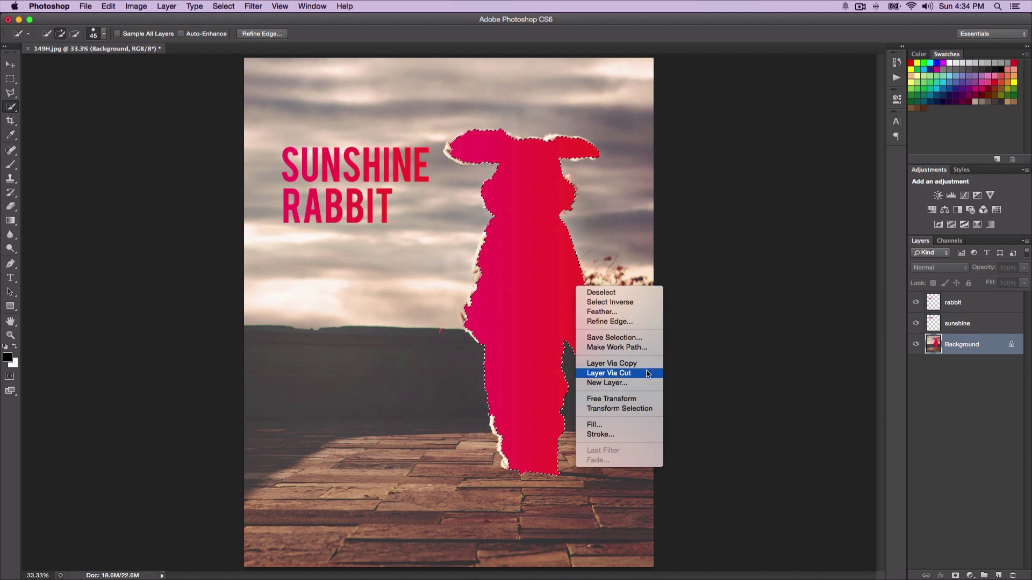
left_click(594, 366)
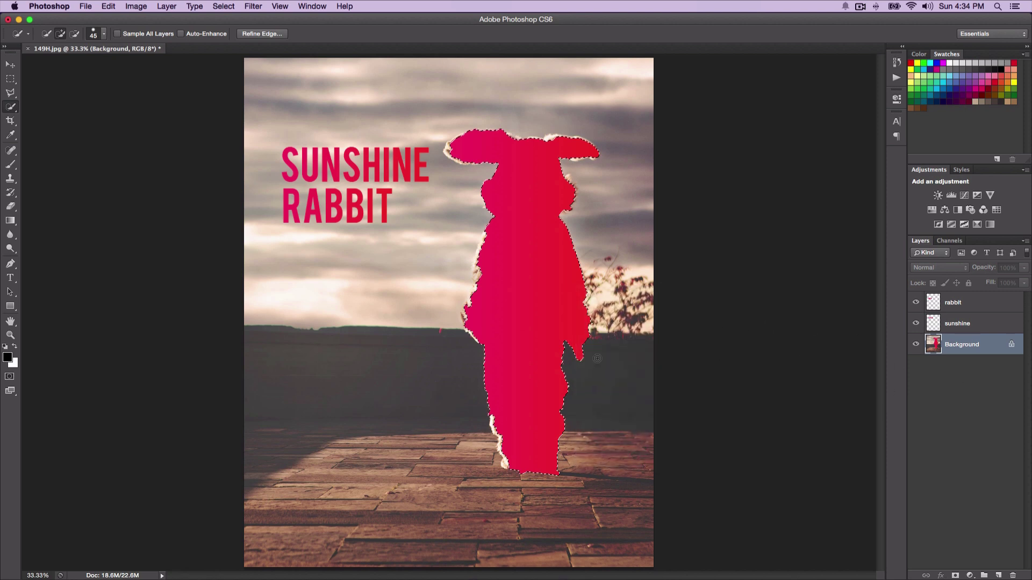
left_click(916, 366)
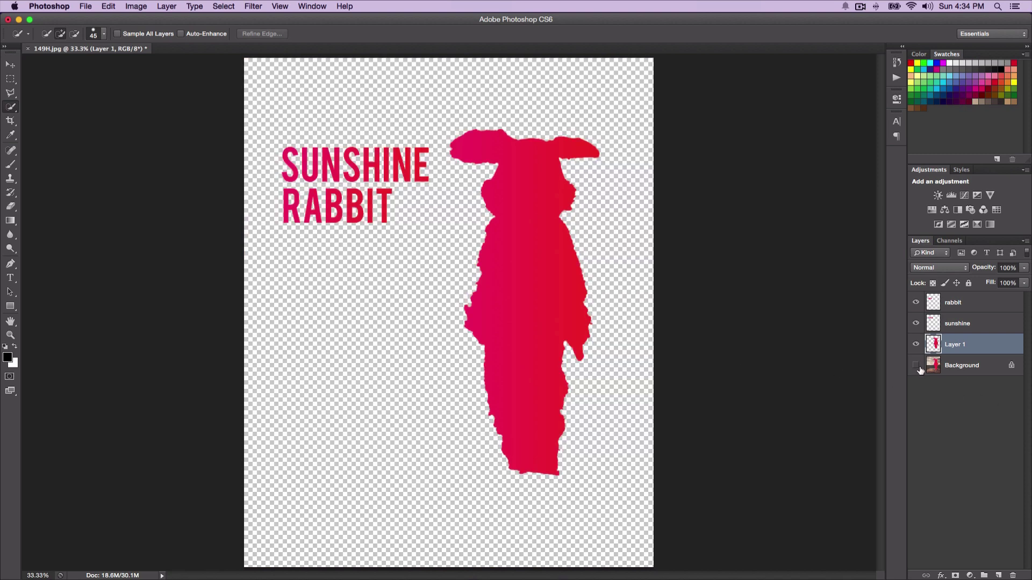
Add a new white-filled layer and place it below the rabbit layer
left_click(998, 575)
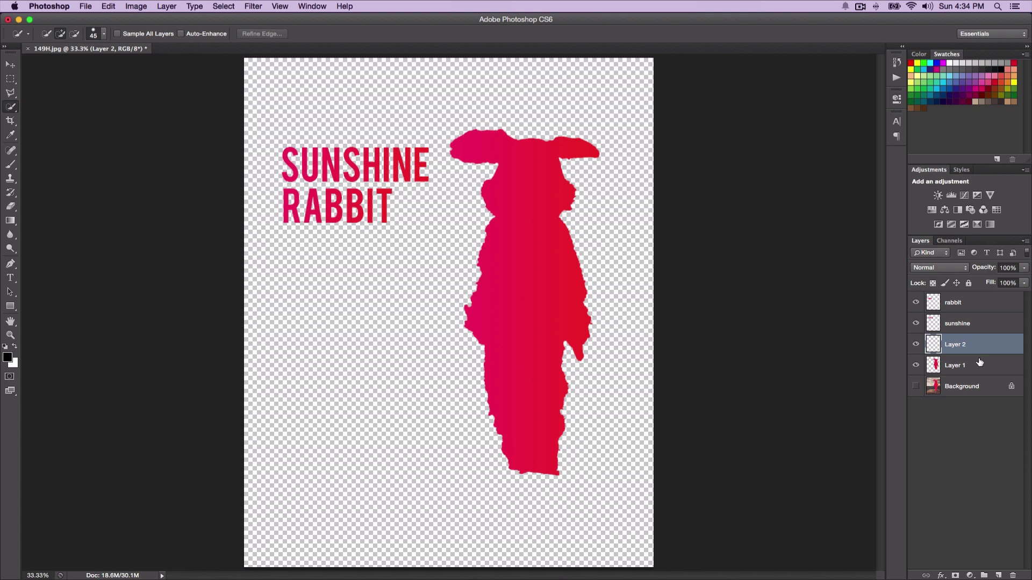
key("x")
key("alt+BackSpace")
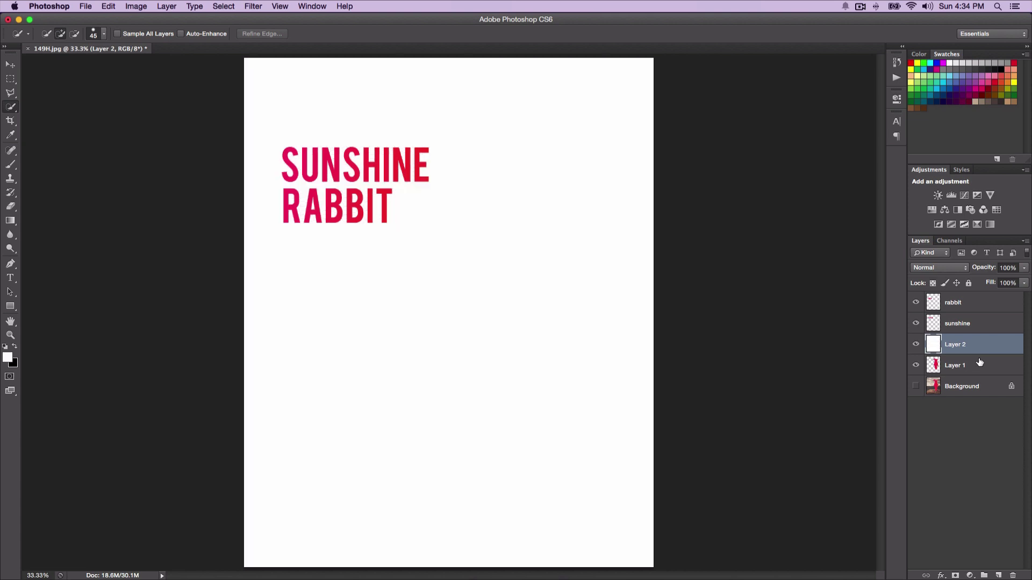
left_click_drag(979, 351, 978, 376)
key("v")
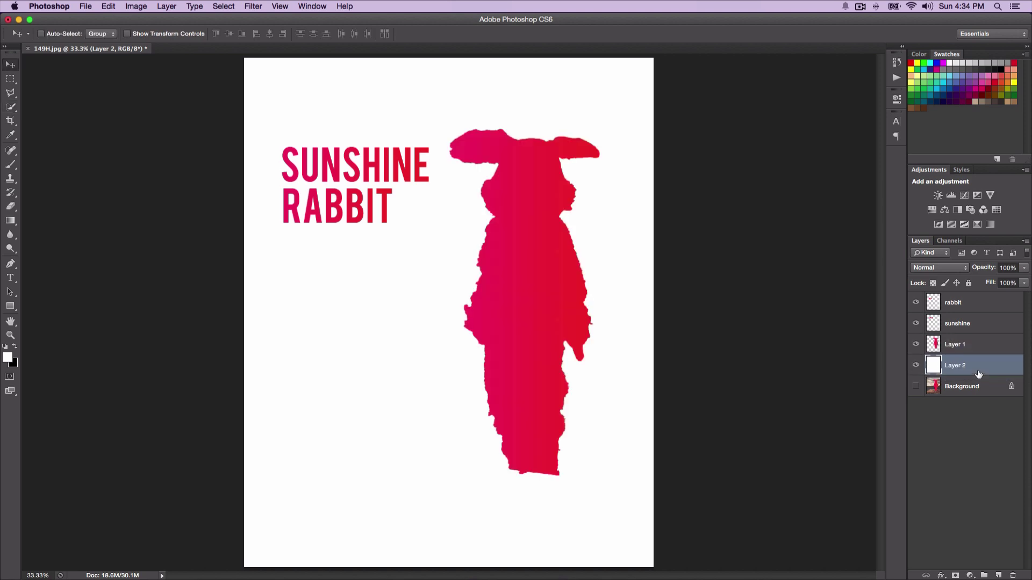
key("super+equal")
key("super+minus")
key("super+minus")
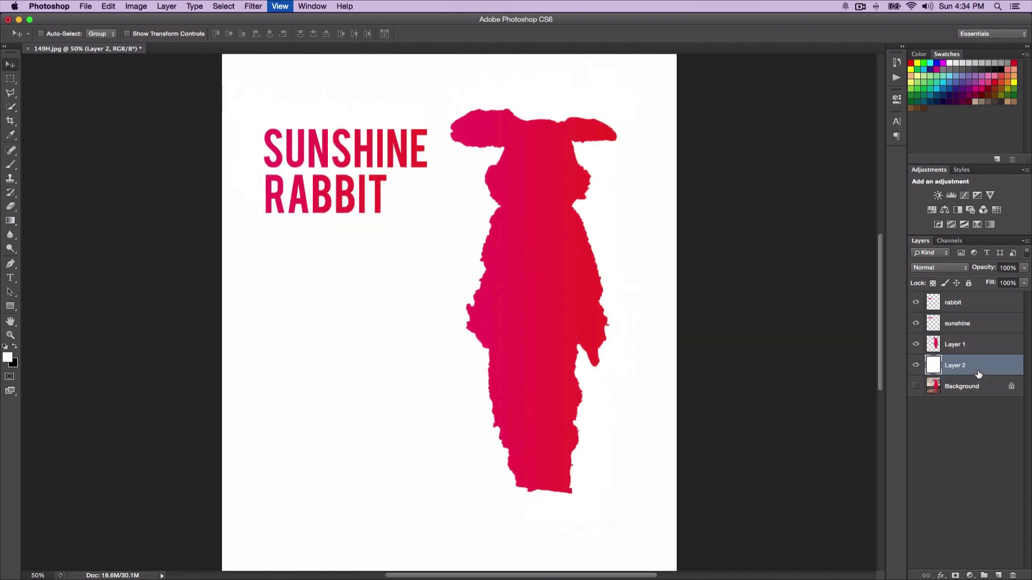
key("super+minus")
key("super+equal")
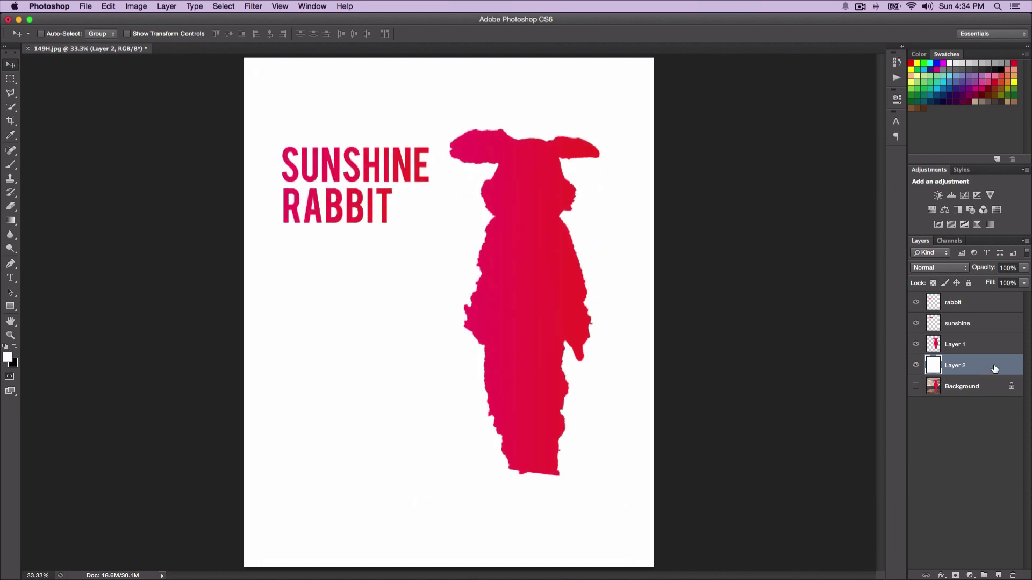
Move the rabbit silhouette on Layer 1 slightly lower and enlarge it with Free Transform
left_click(971, 350)
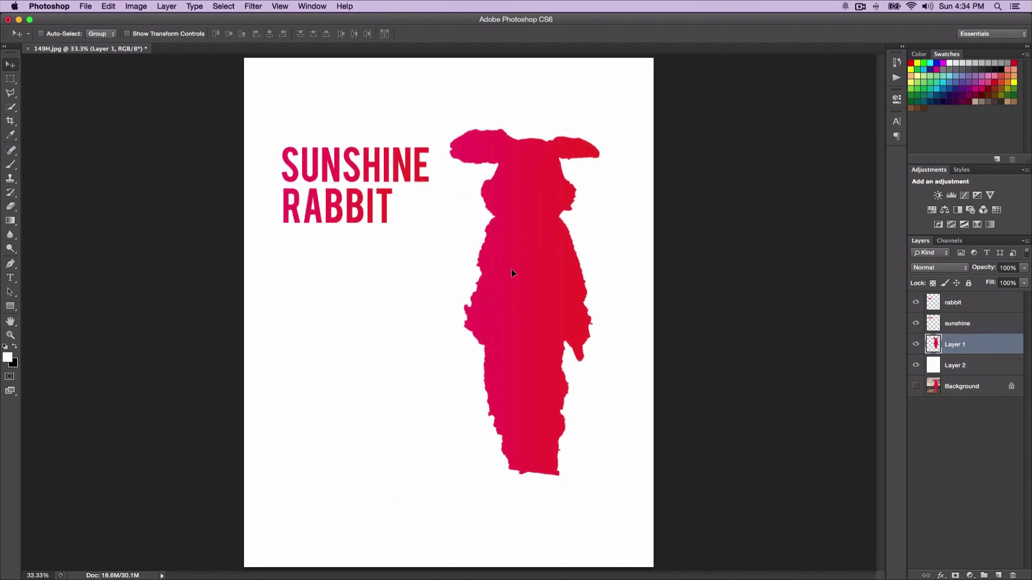
left_click_drag(511, 268, 505, 314)
key("super+t")
left_click_drag(593, 173, 614, 132)
key("Return")
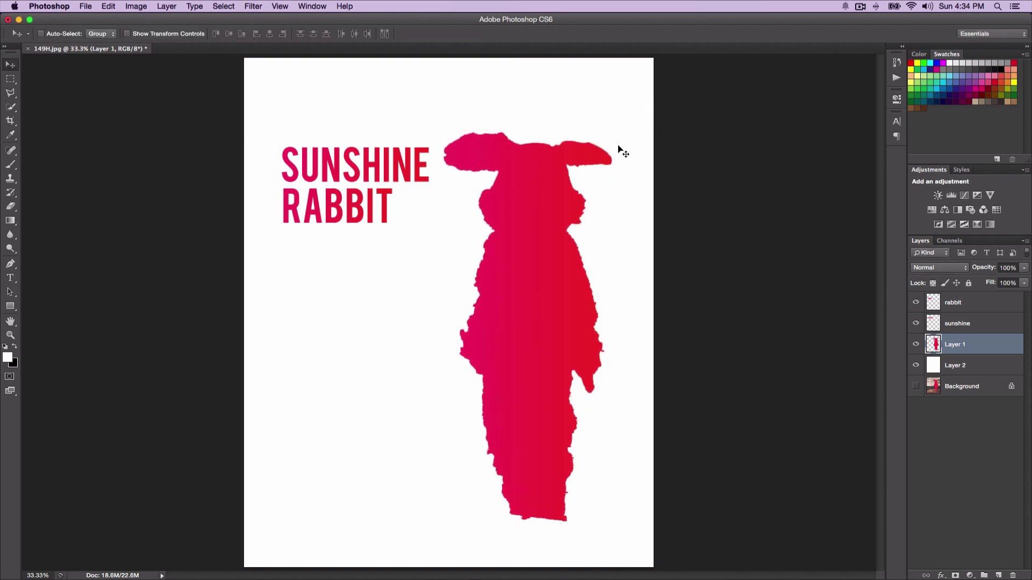
key("super+minus")
key("super+equal")
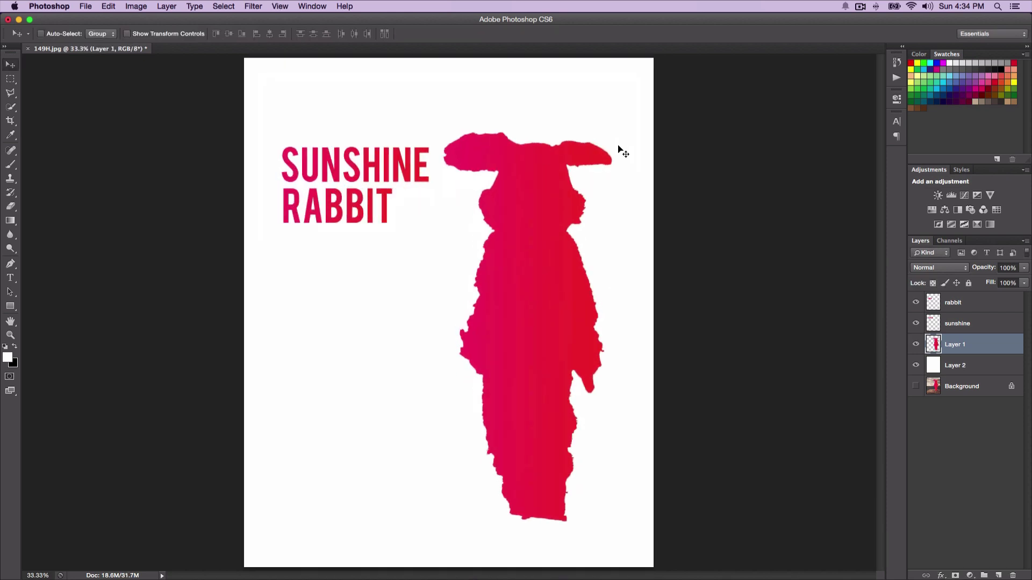